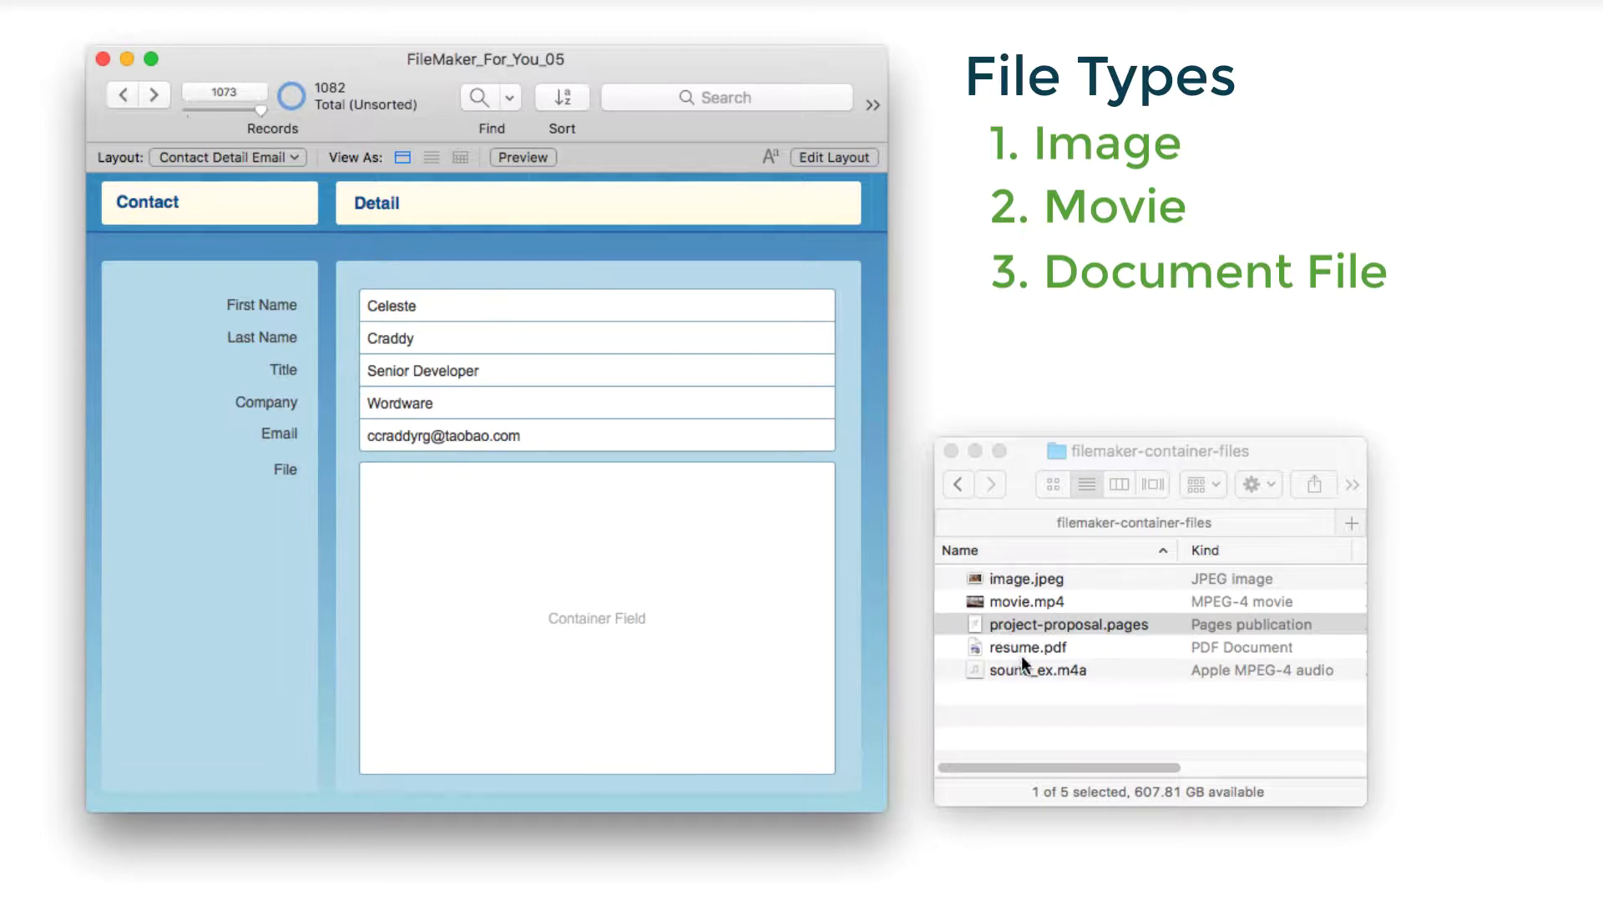
Step: In the sample folder, select resume.pdf and sound_ex.m4a, then clear the selection
left_click(1024, 646)
left_click(1008, 648)
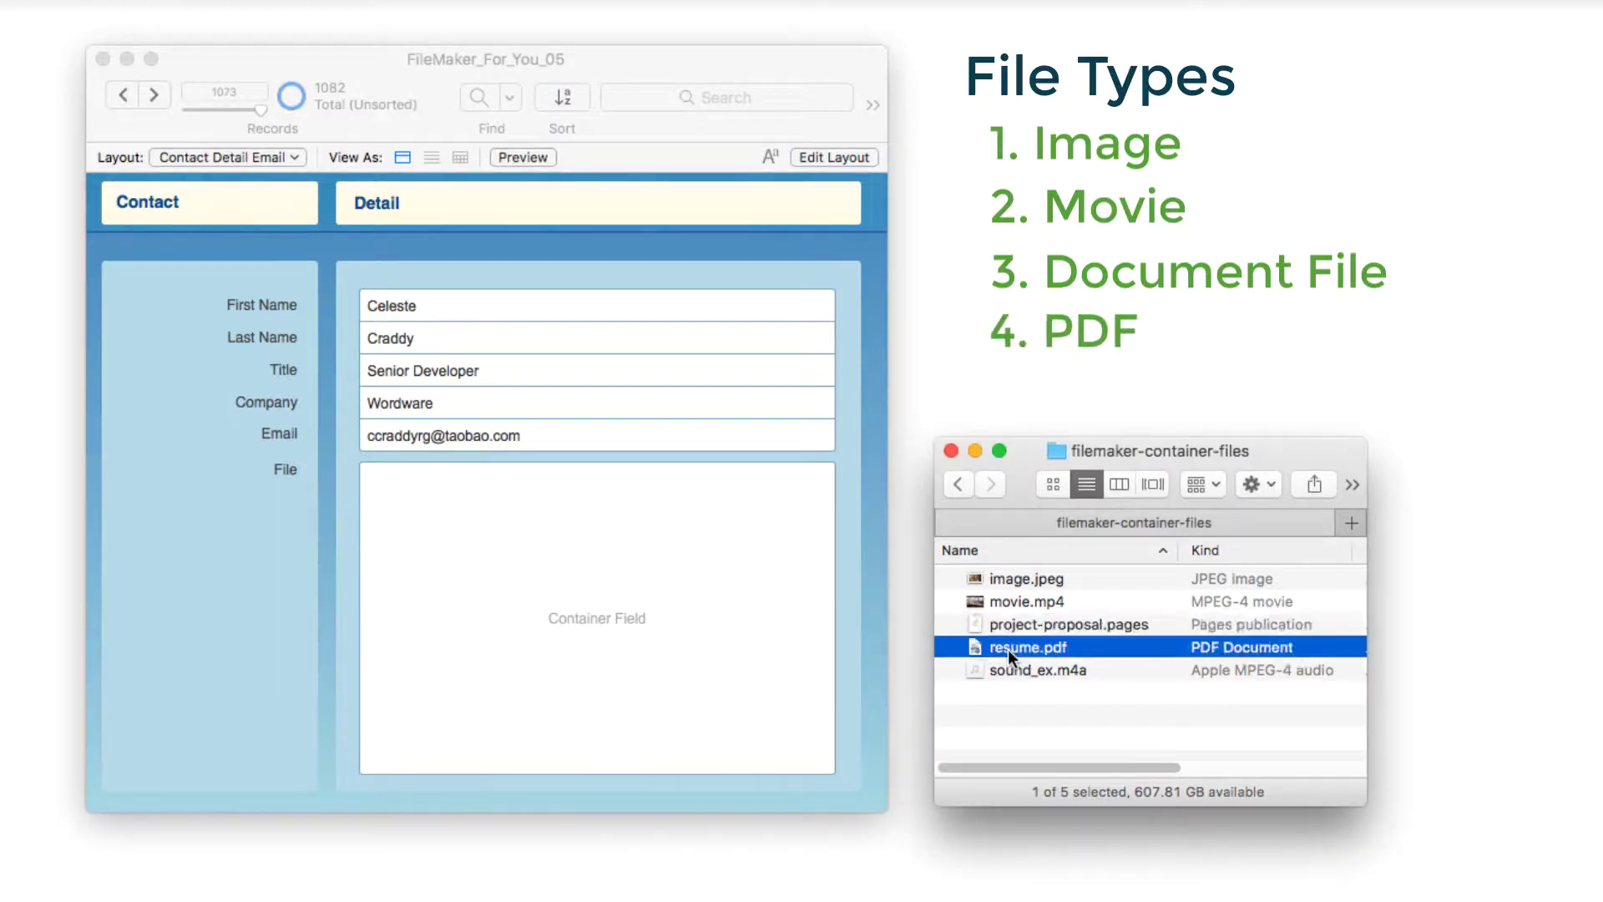
left_click(999, 673)
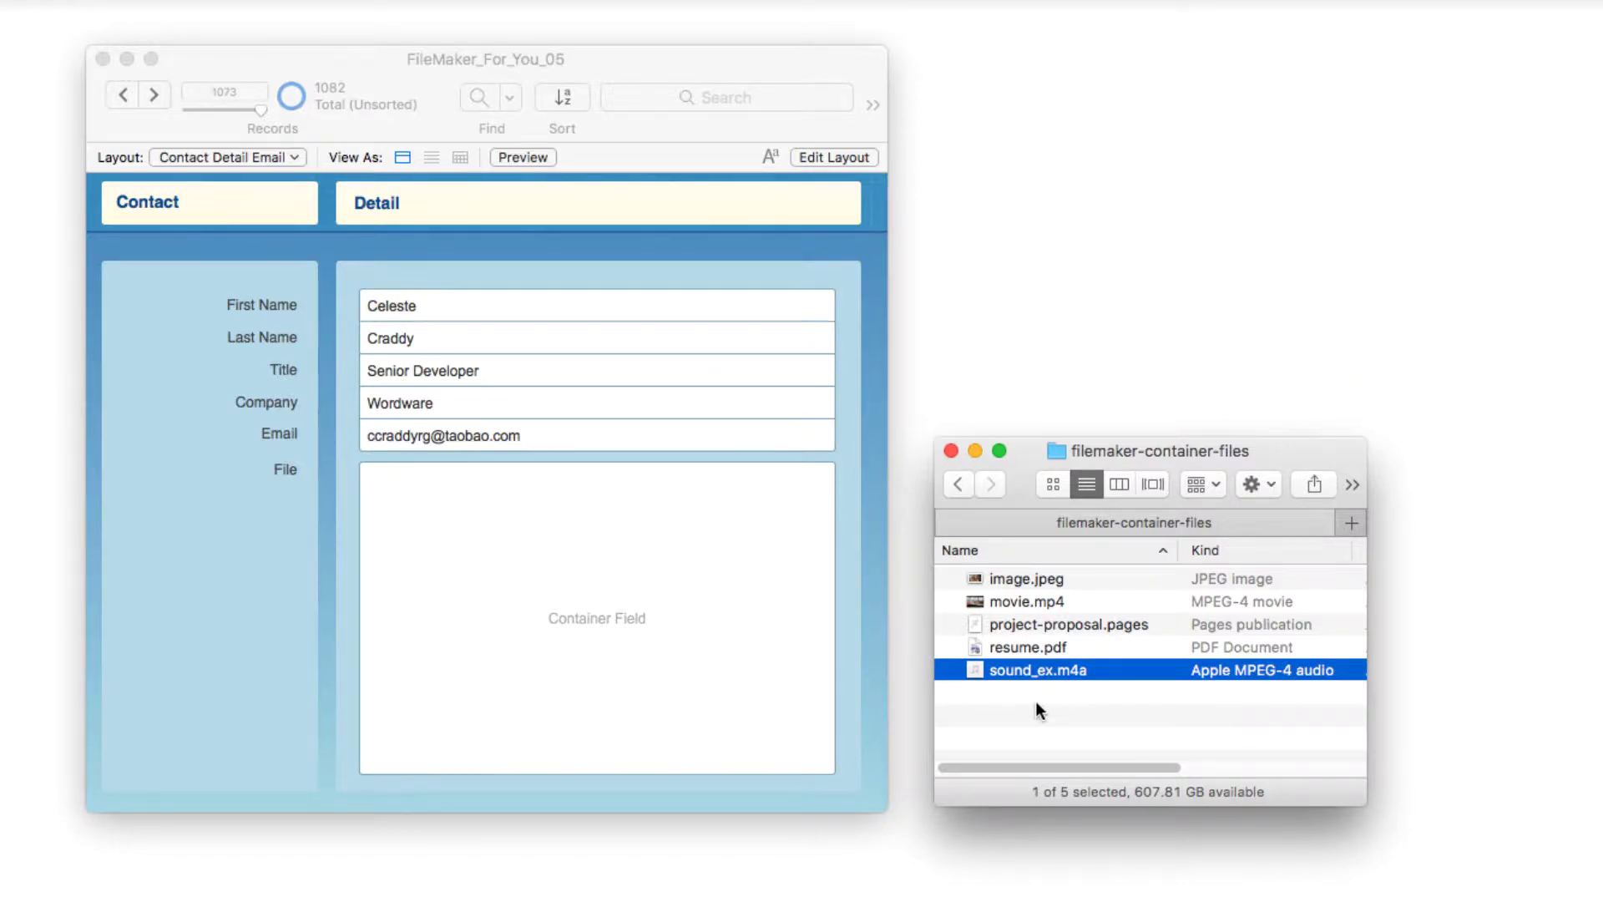
left_click(1036, 702)
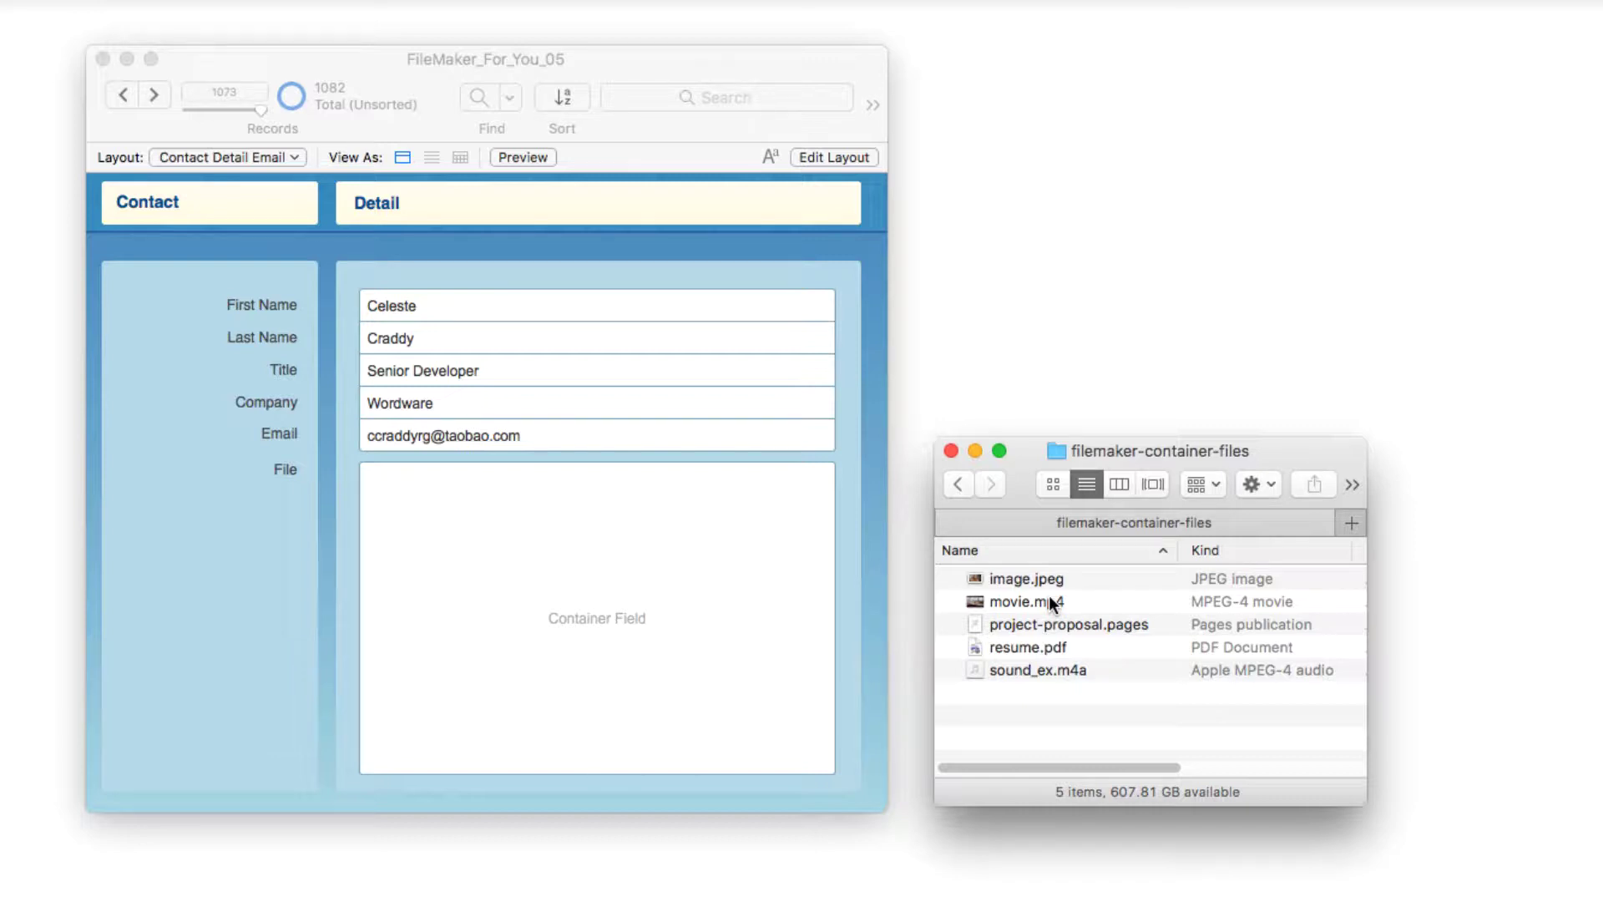
Step: Drop image.jpeg into the File container field, then replace it with movie.mp4
left_click_drag(1020, 573, 698, 535)
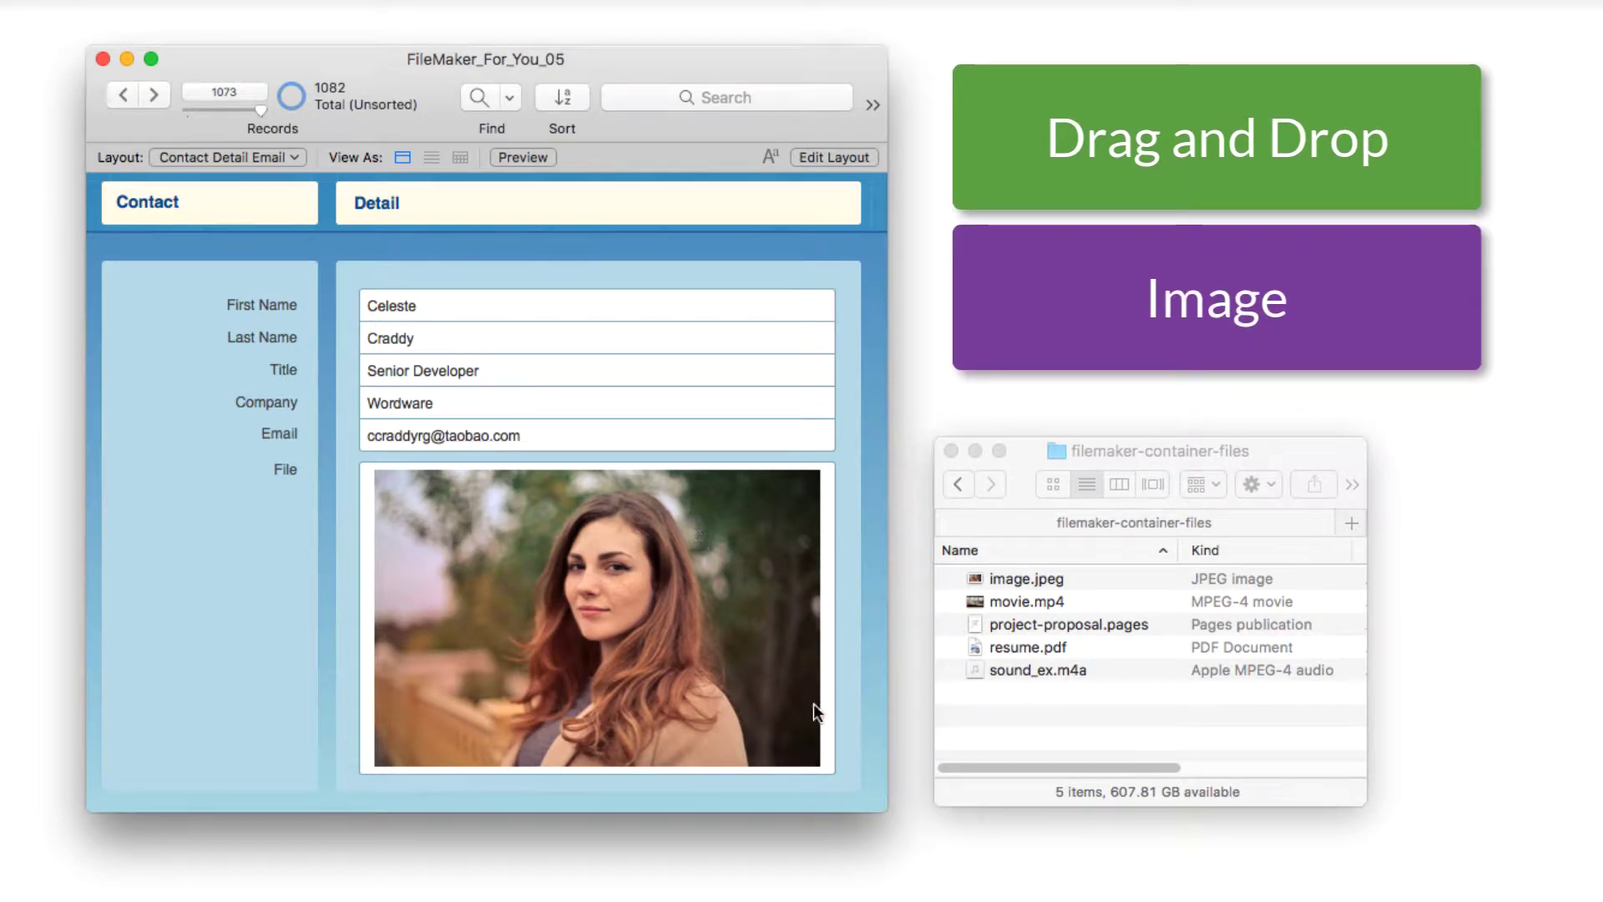
left_click(1034, 598)
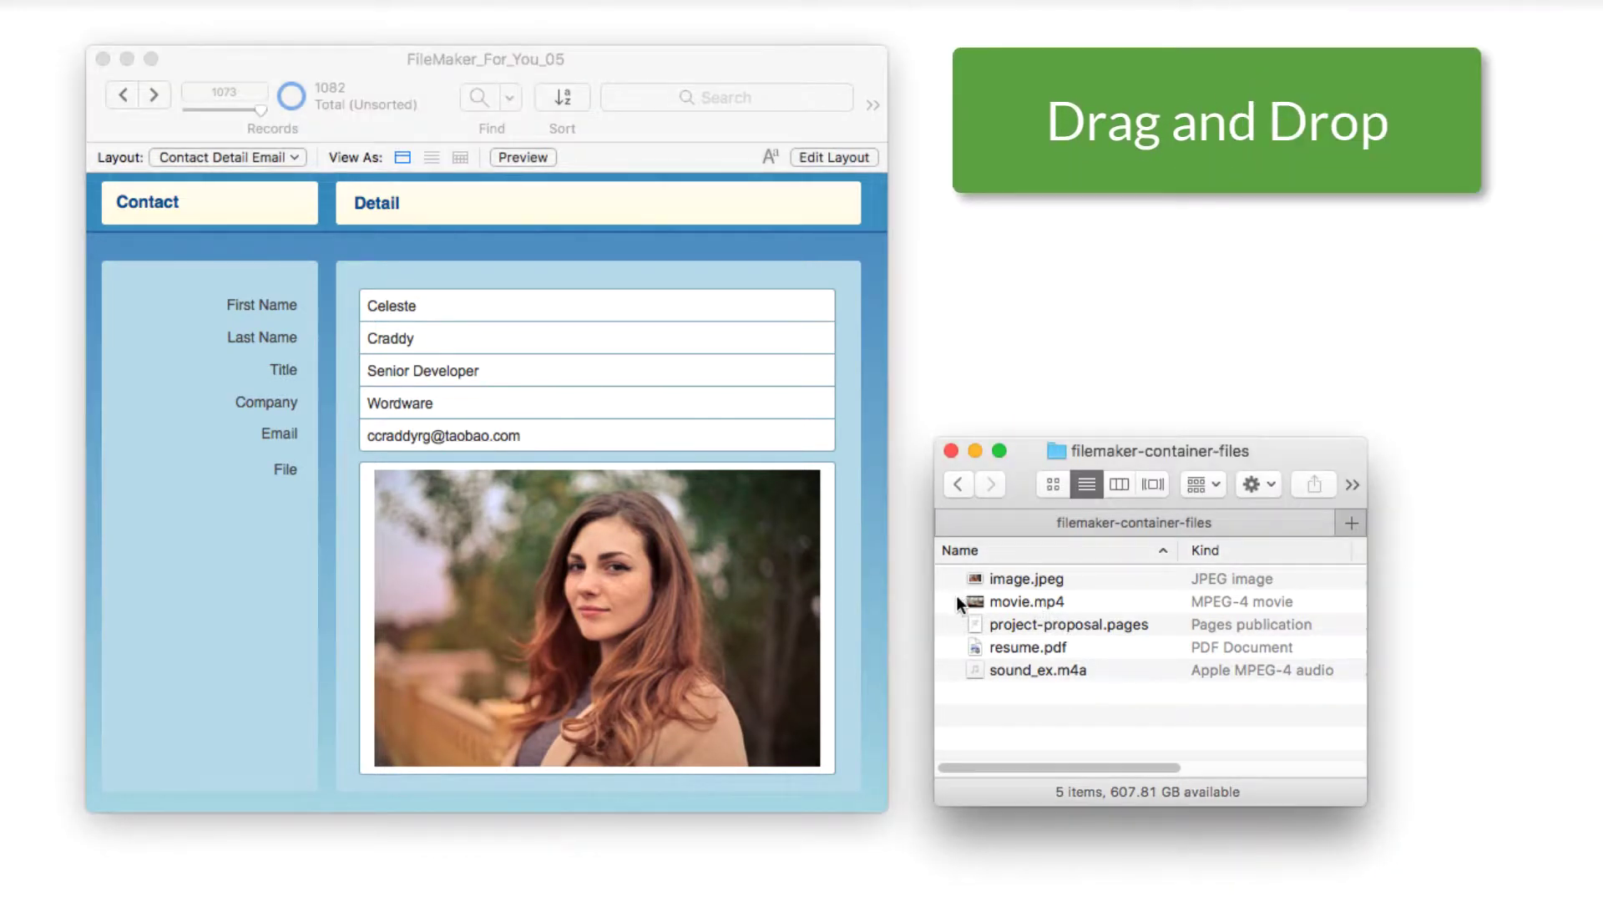
left_click_drag(975, 598, 551, 588)
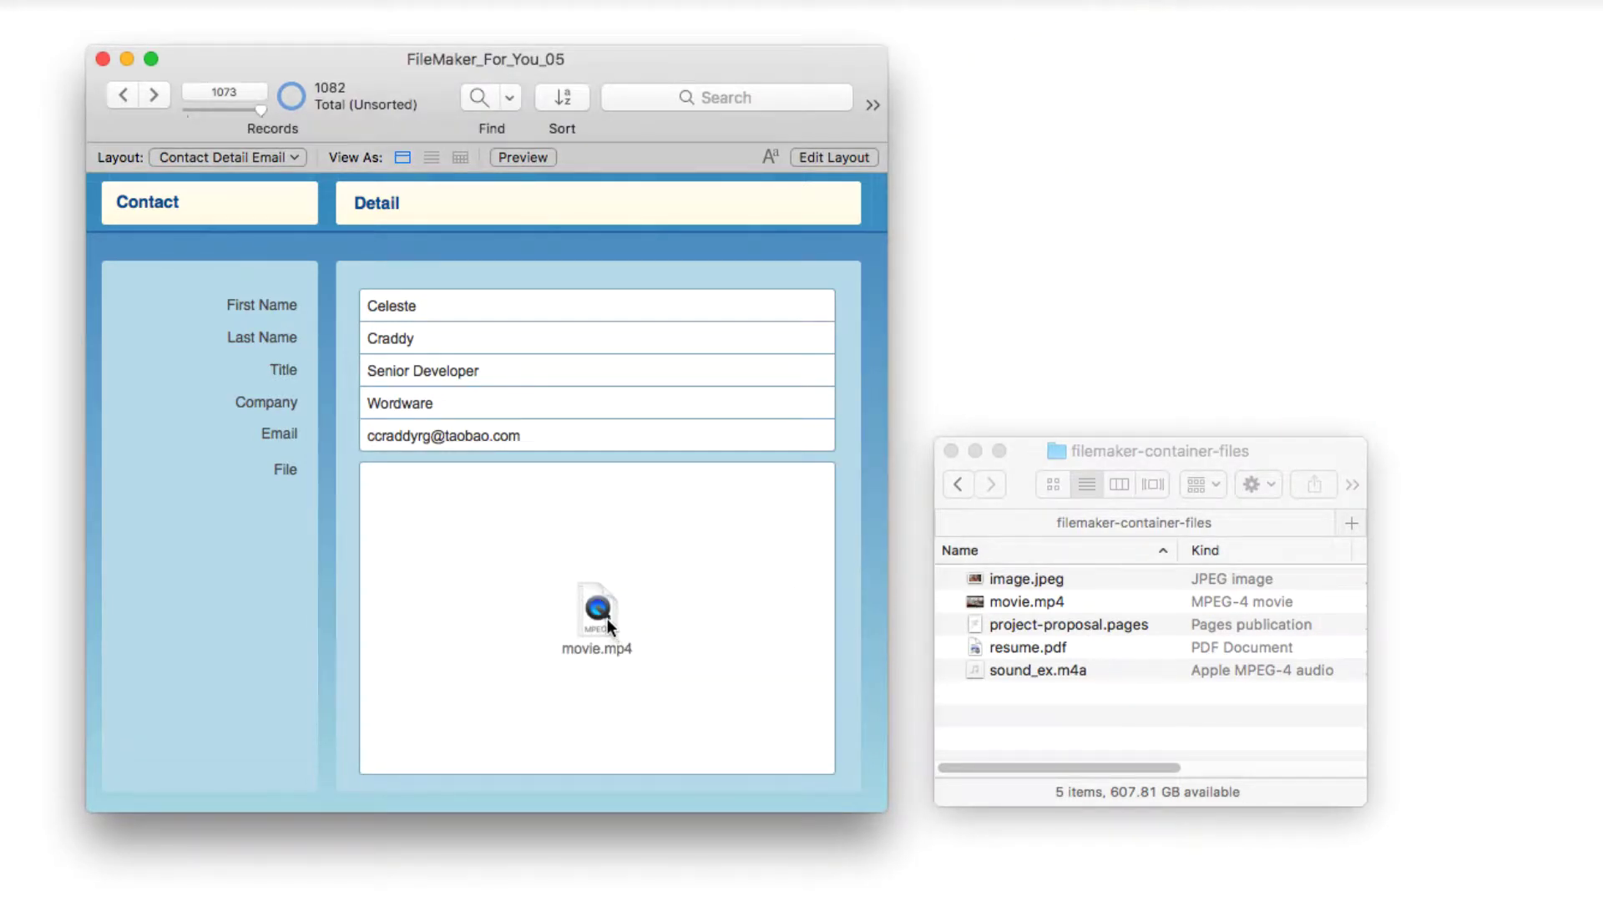
left_click(590, 614)
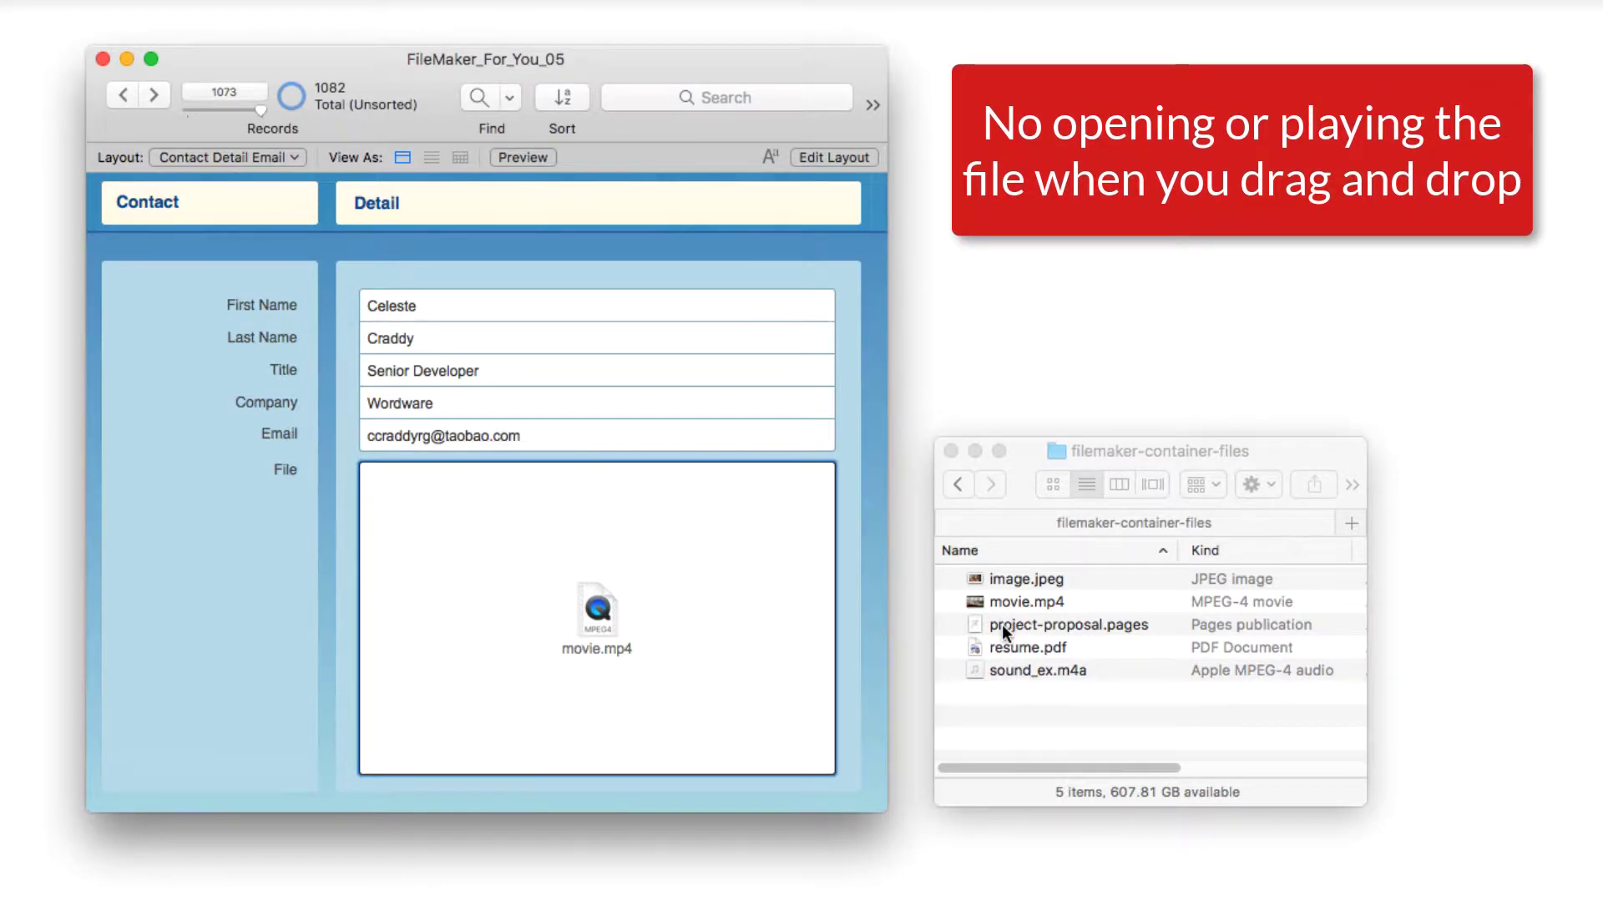
Step: Replace the movie in the container with project-proposal.pages from the sample folder
left_click(1046, 626)
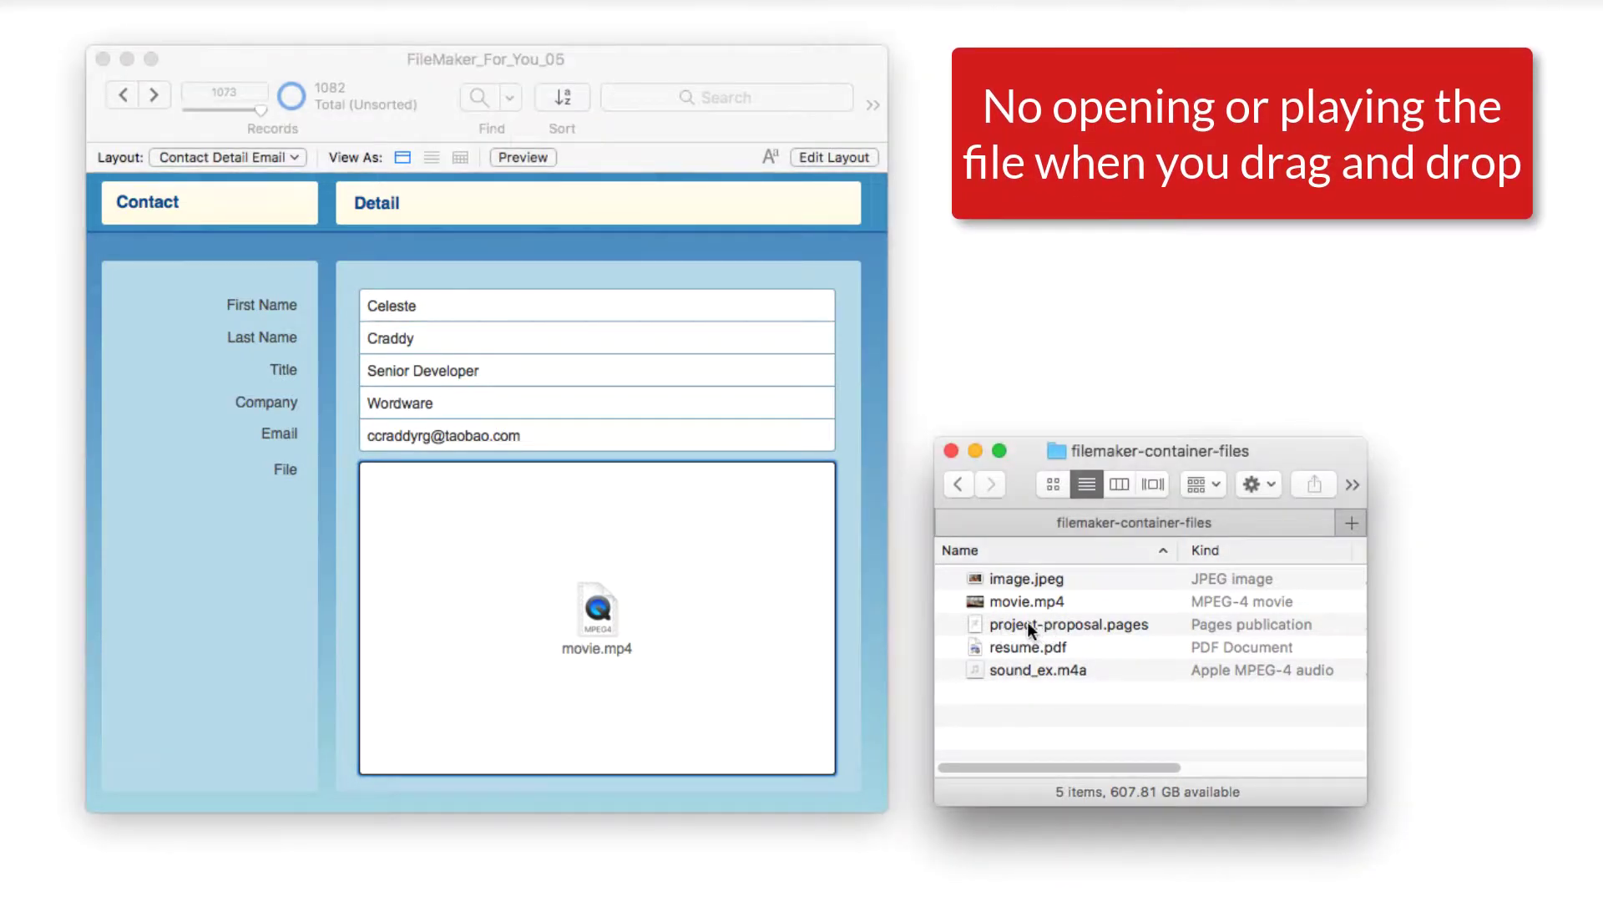
left_click(1028, 625)
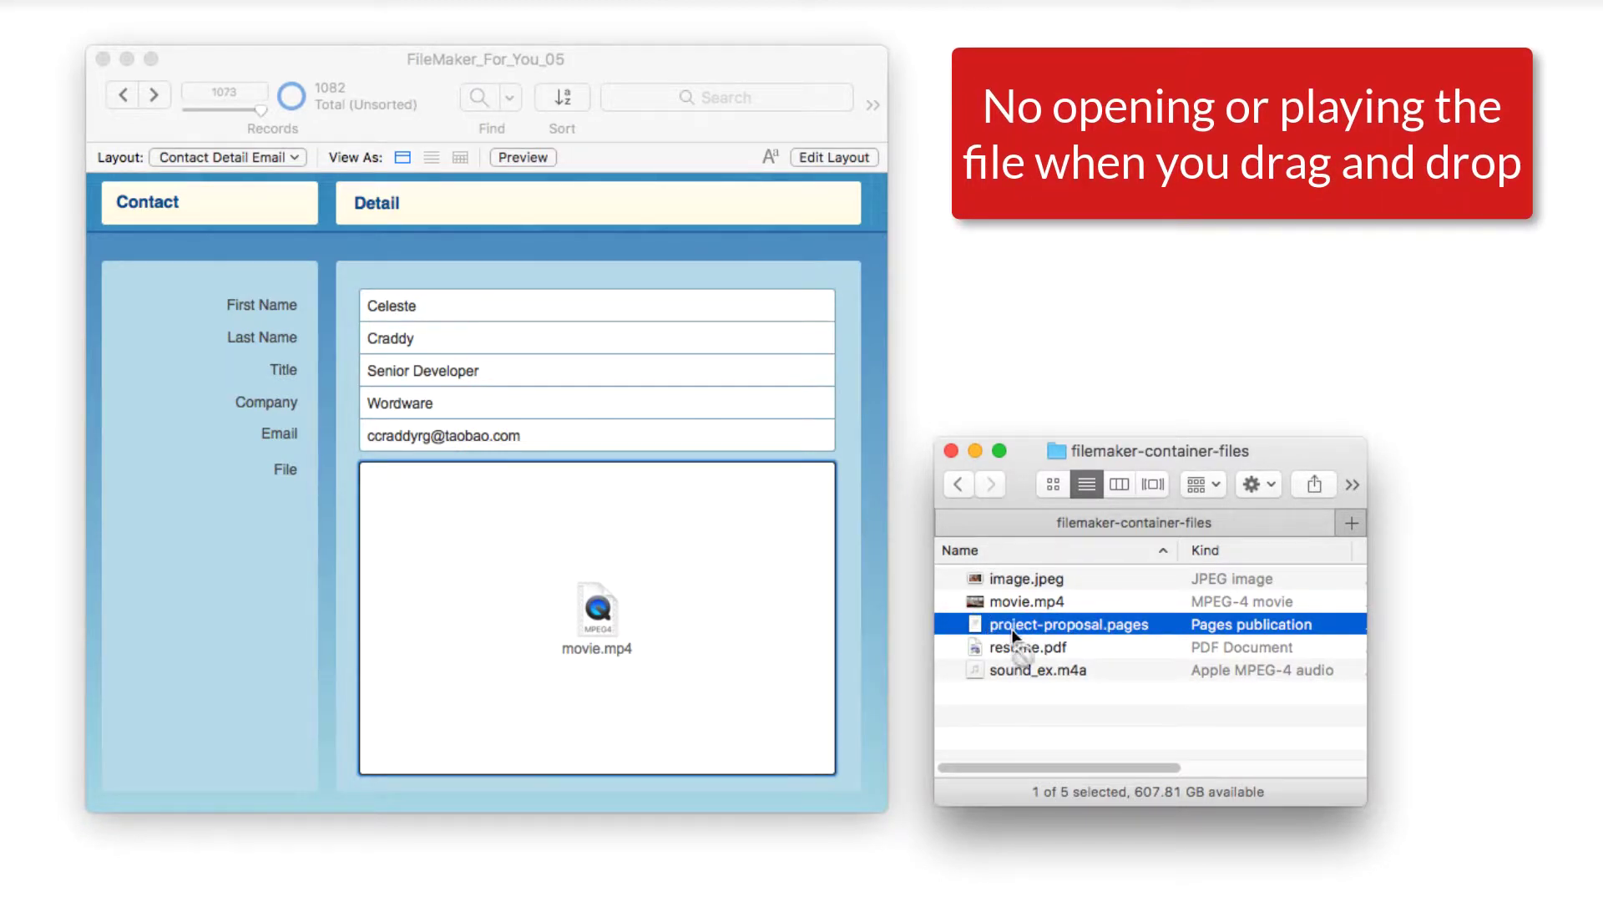
left_click_drag(1013, 634, 632, 561)
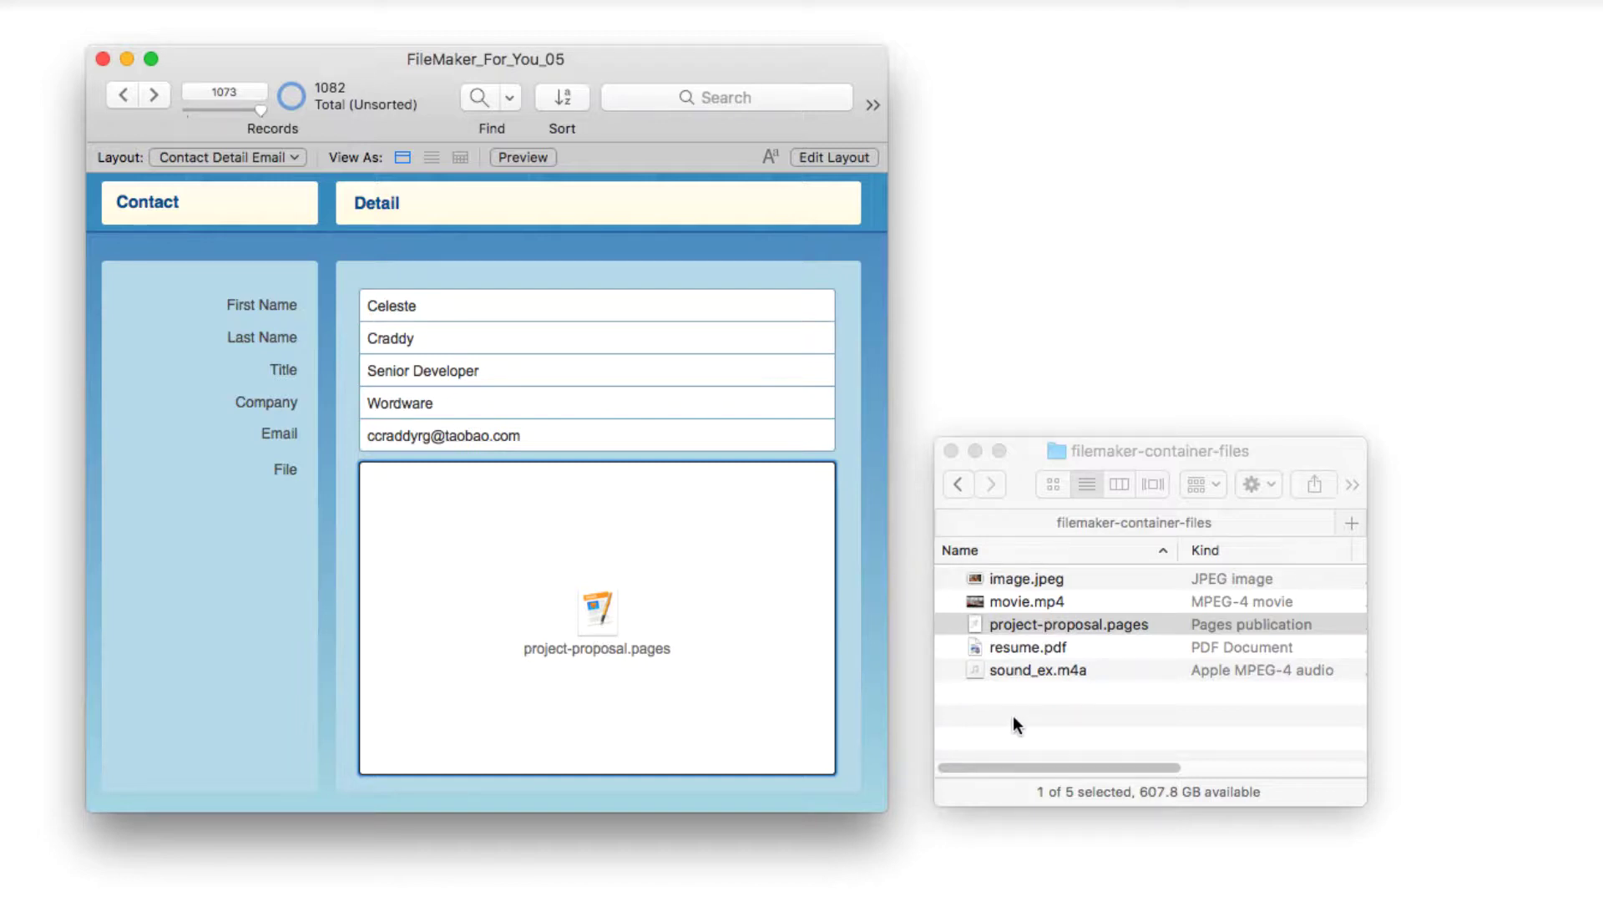
Step: Start exporting the stored project-proposal.pages via Export Field Contents, then cancel
left_click(1018, 579)
left_click(992, 574)
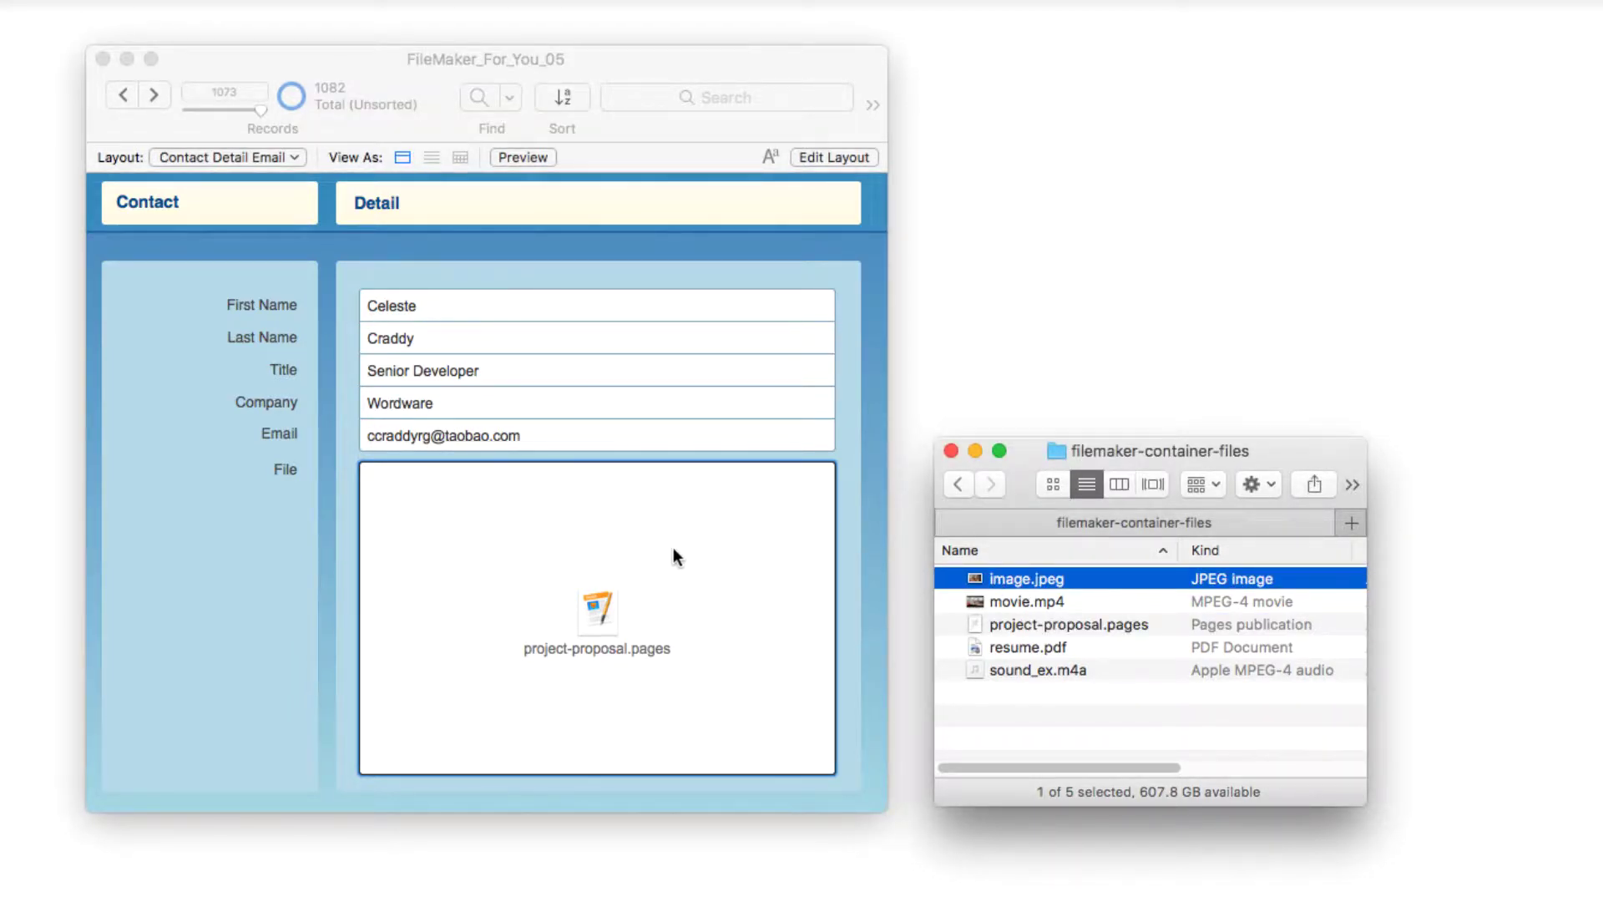
left_click(594, 598)
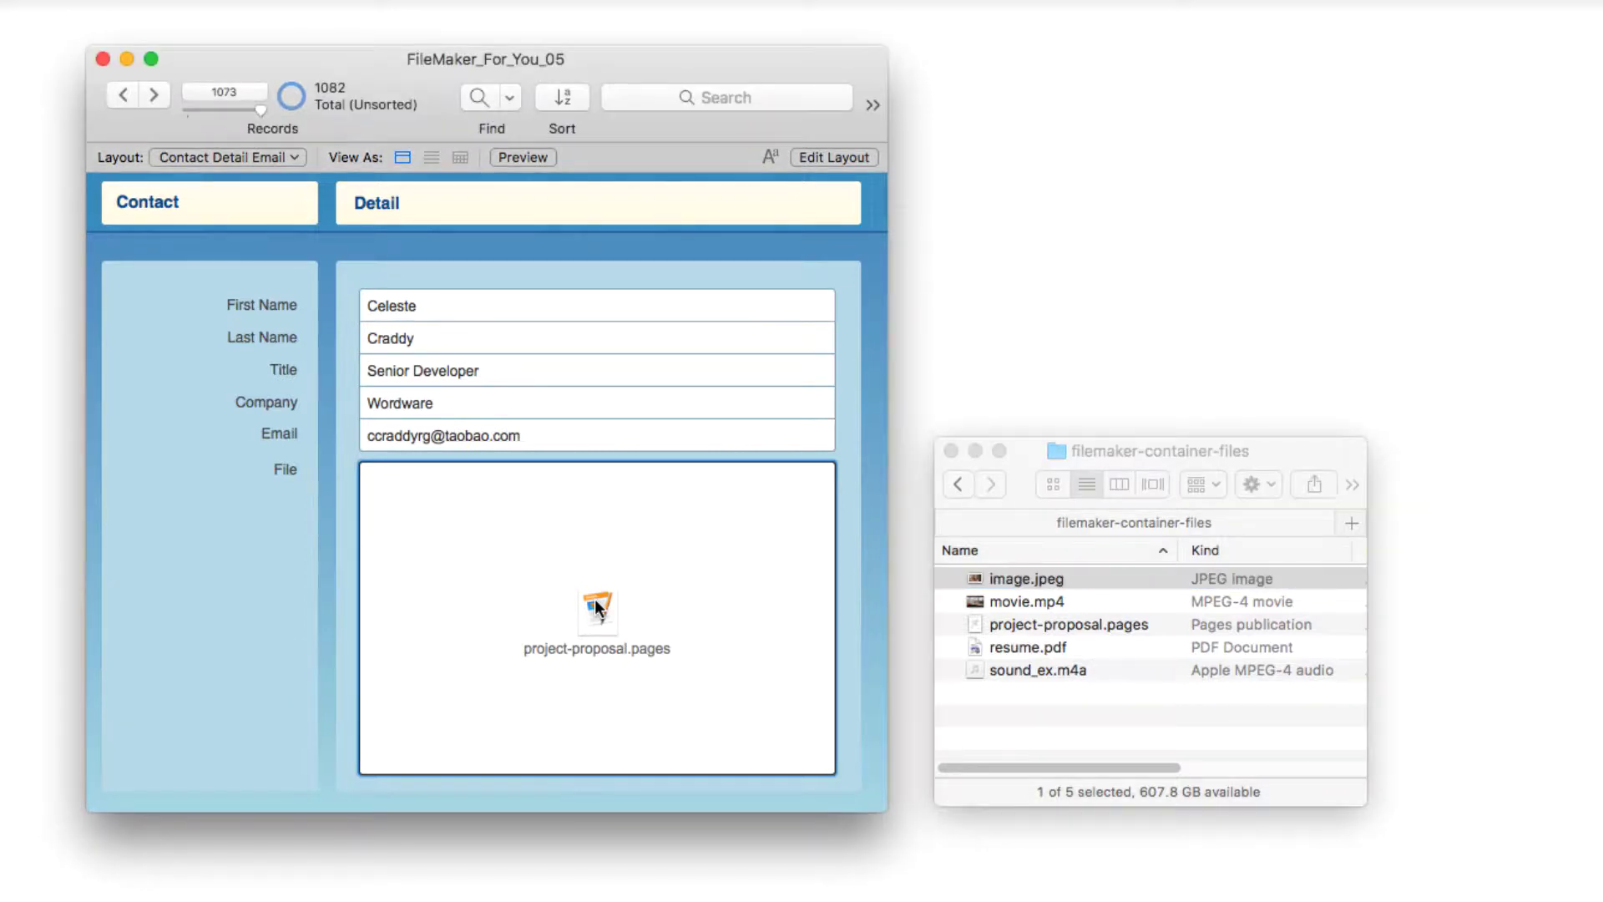
right_click(594, 598)
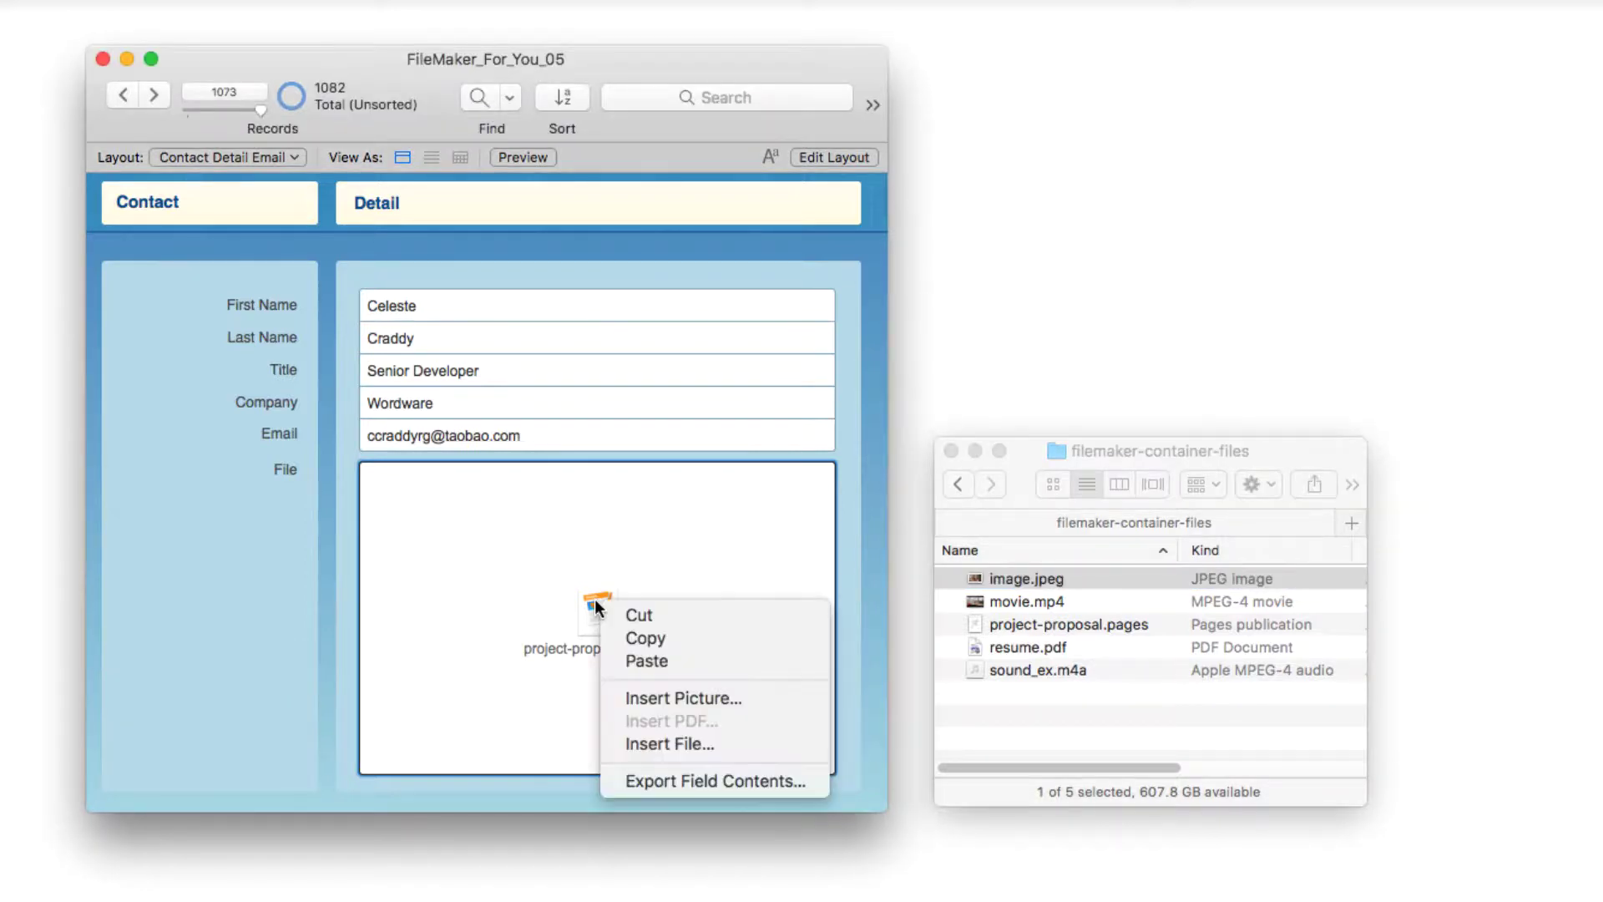
left_click(678, 779)
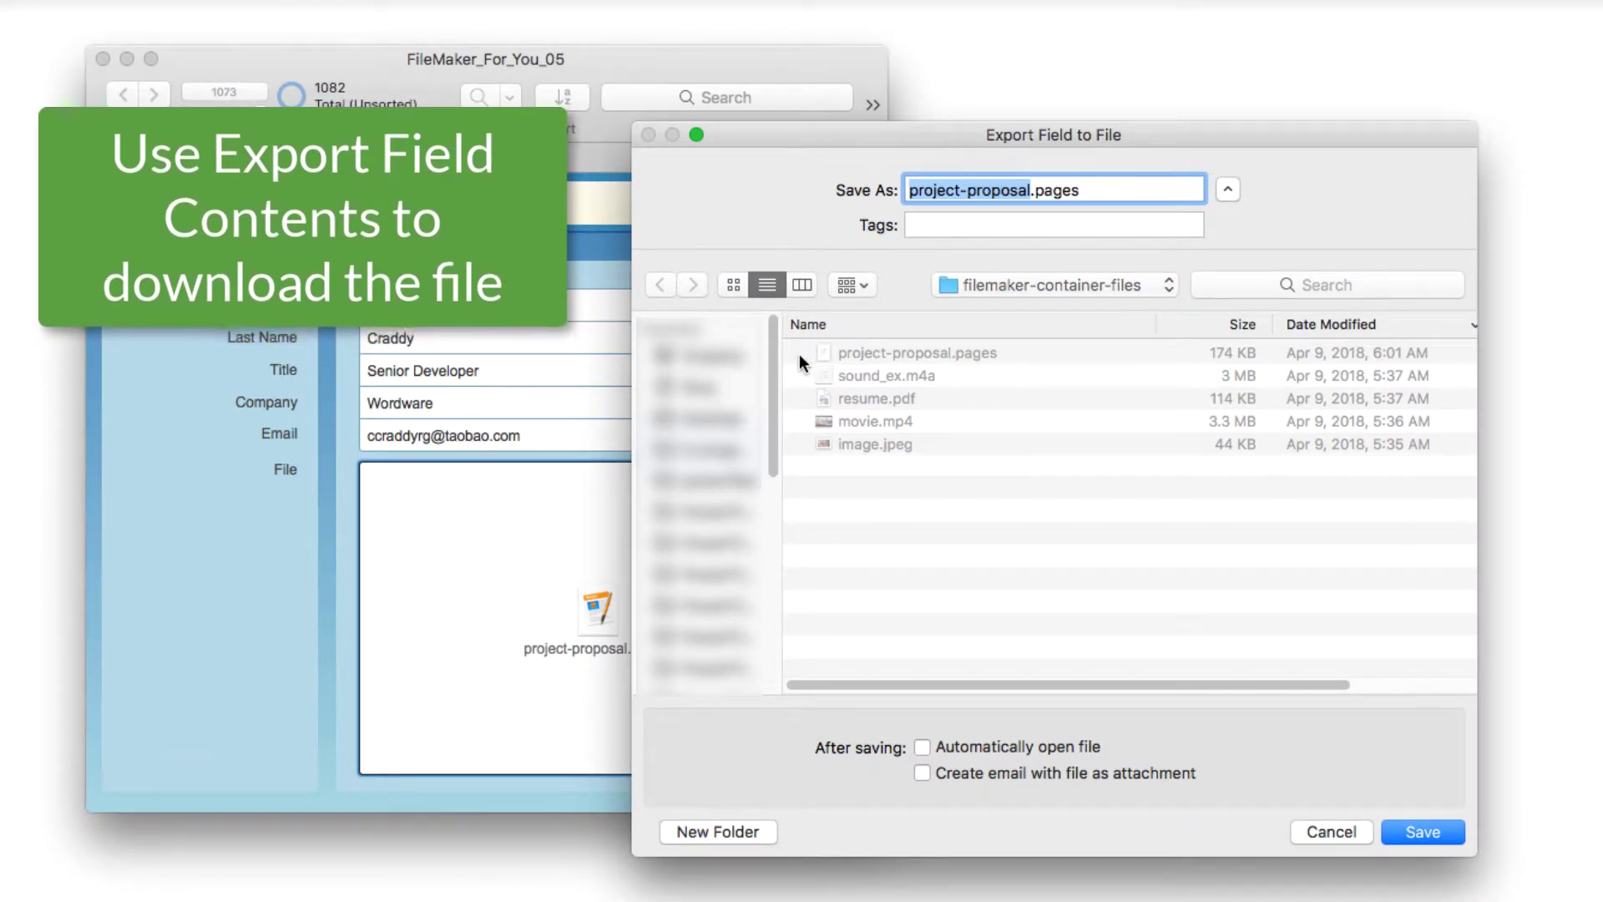
left_click(1331, 832)
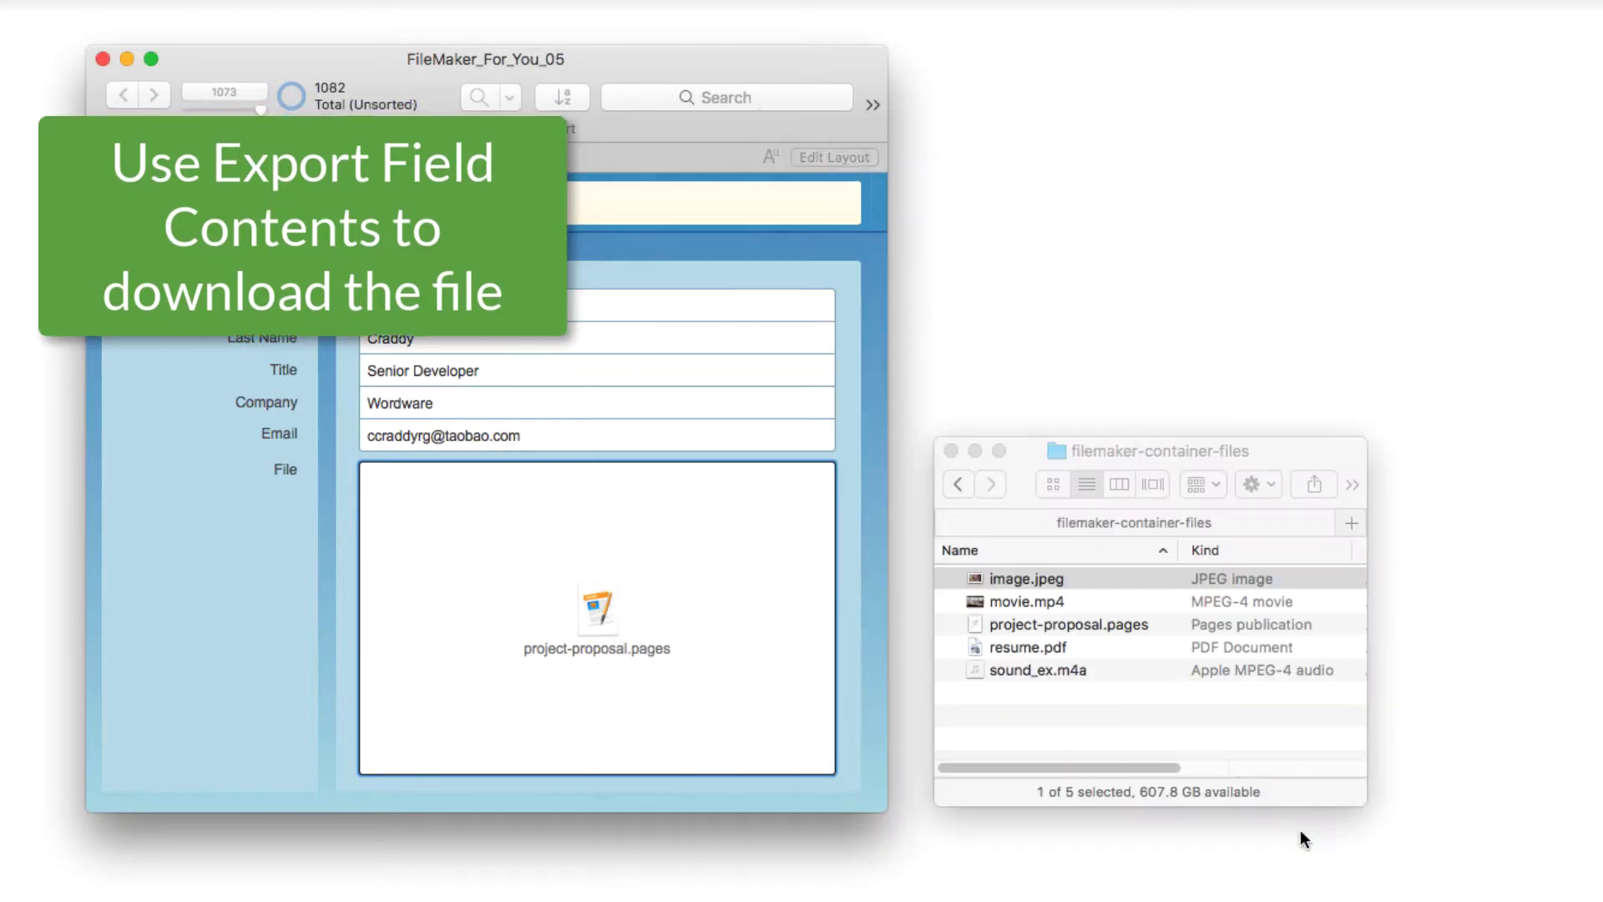
Step: Drop movie.mp4 into the container, then open Export Field Contents for it and cancel
right_click(599, 598)
left_click(394, 531)
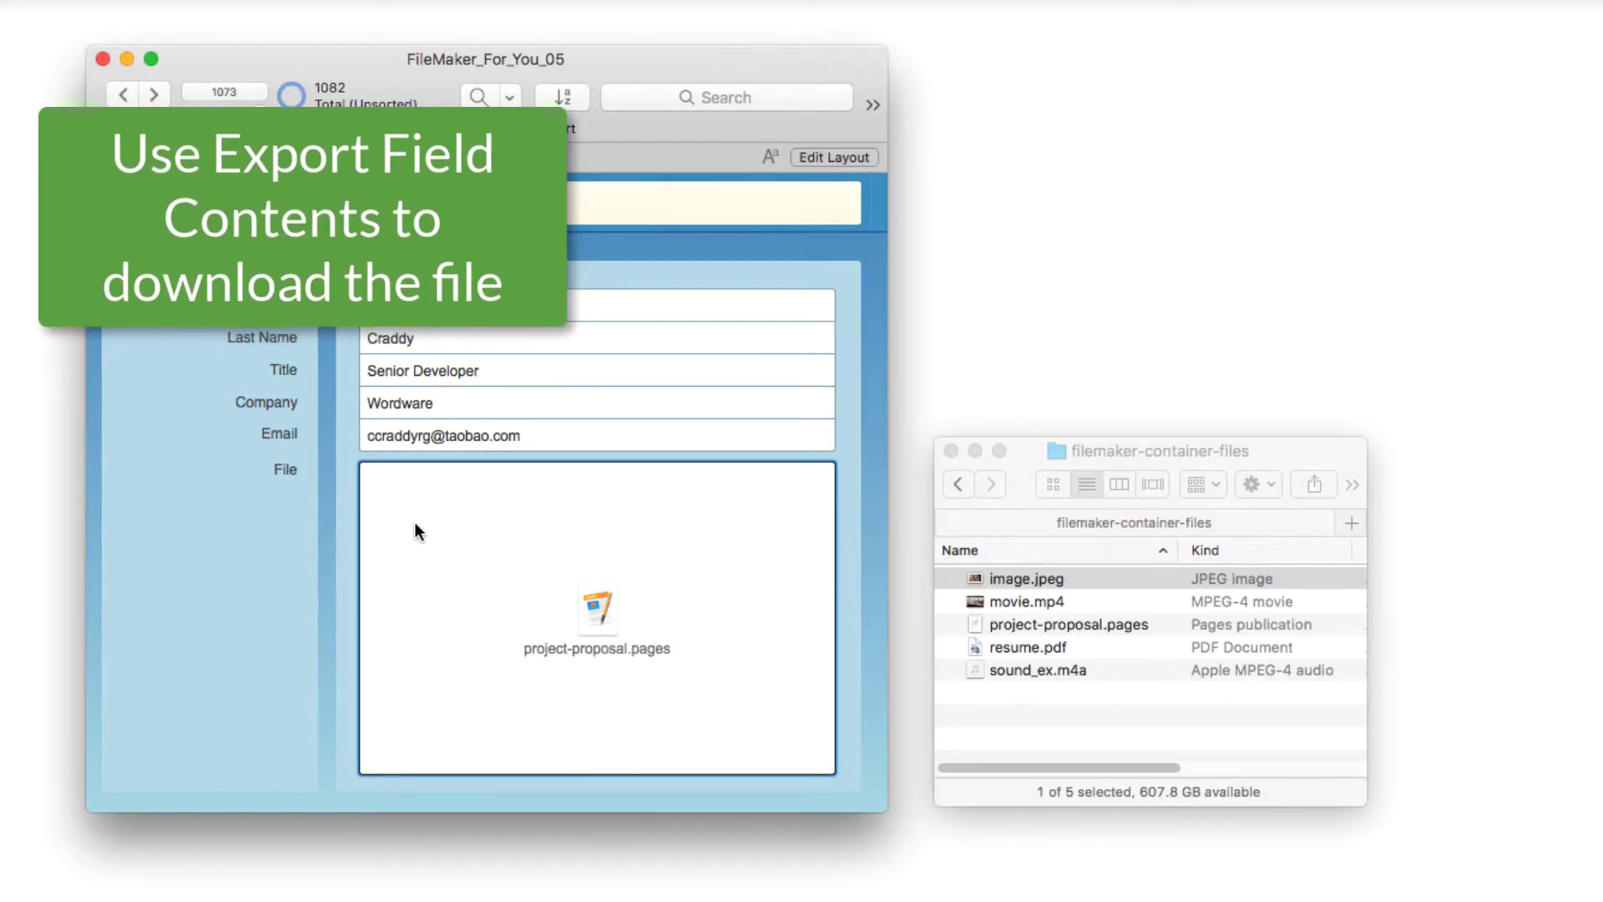
left_click_drag(1003, 603, 597, 609)
right_click(632, 603)
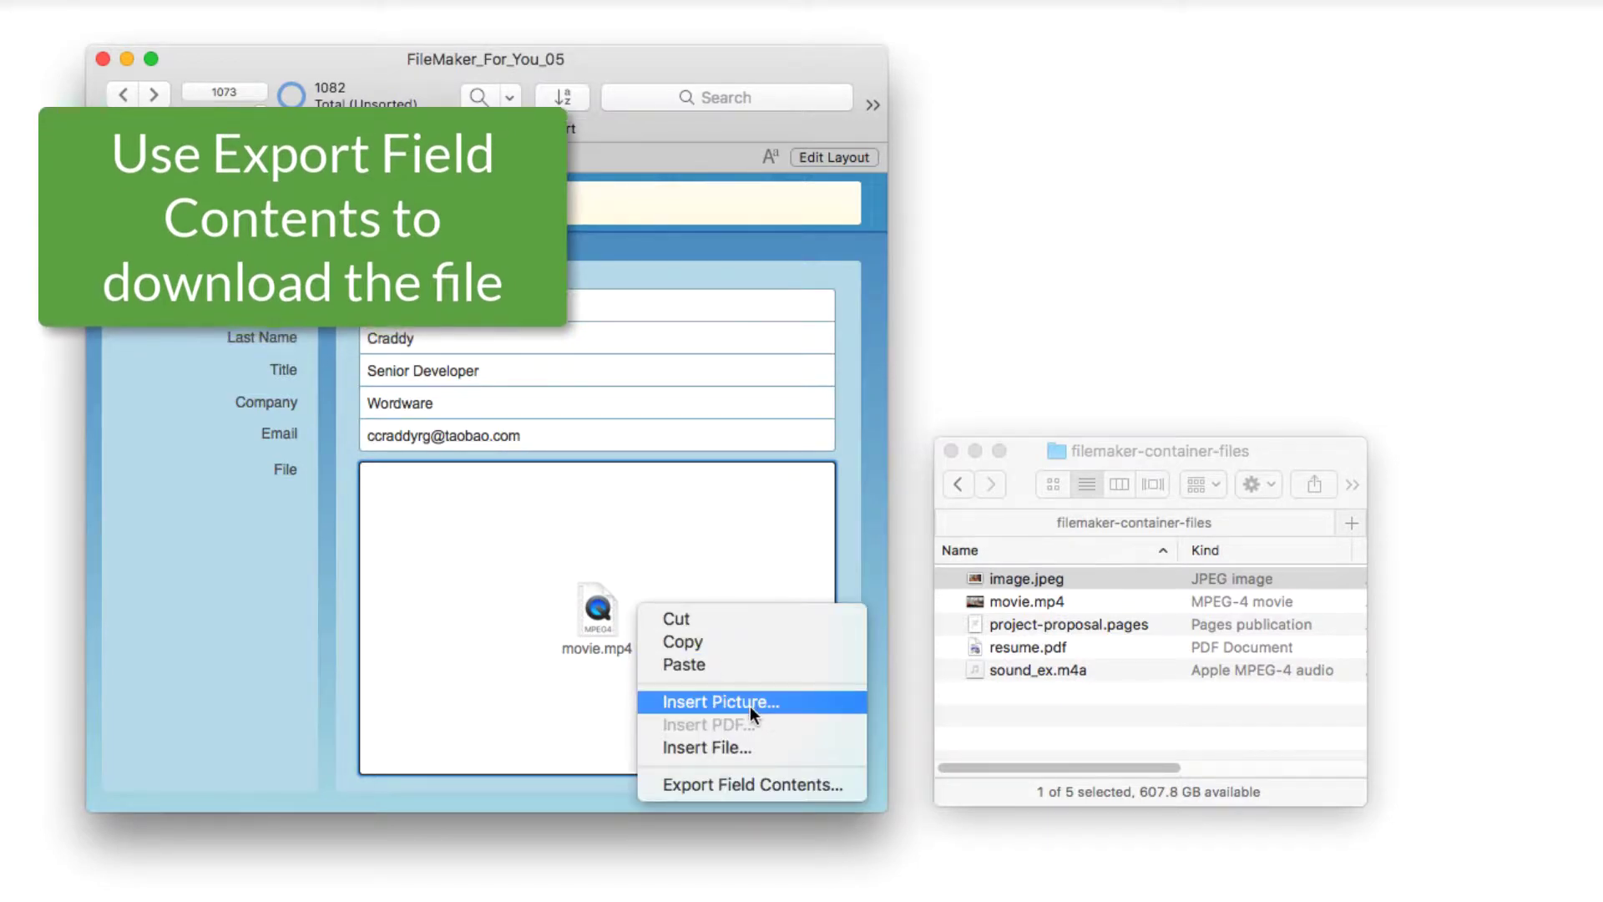
left_click(753, 783)
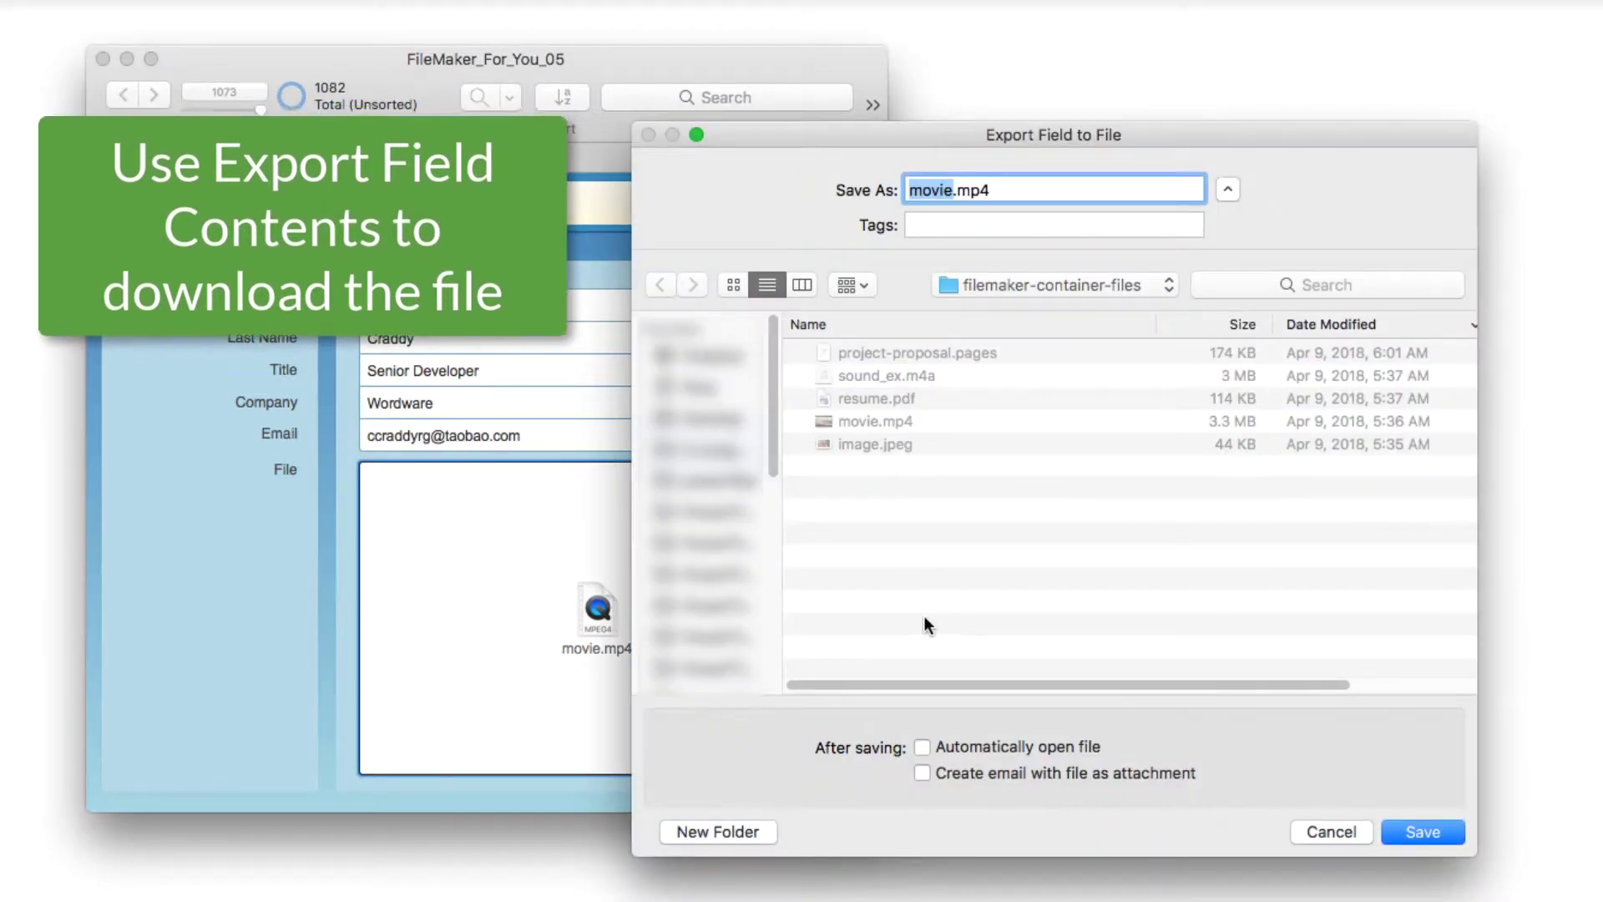
left_click(1336, 828)
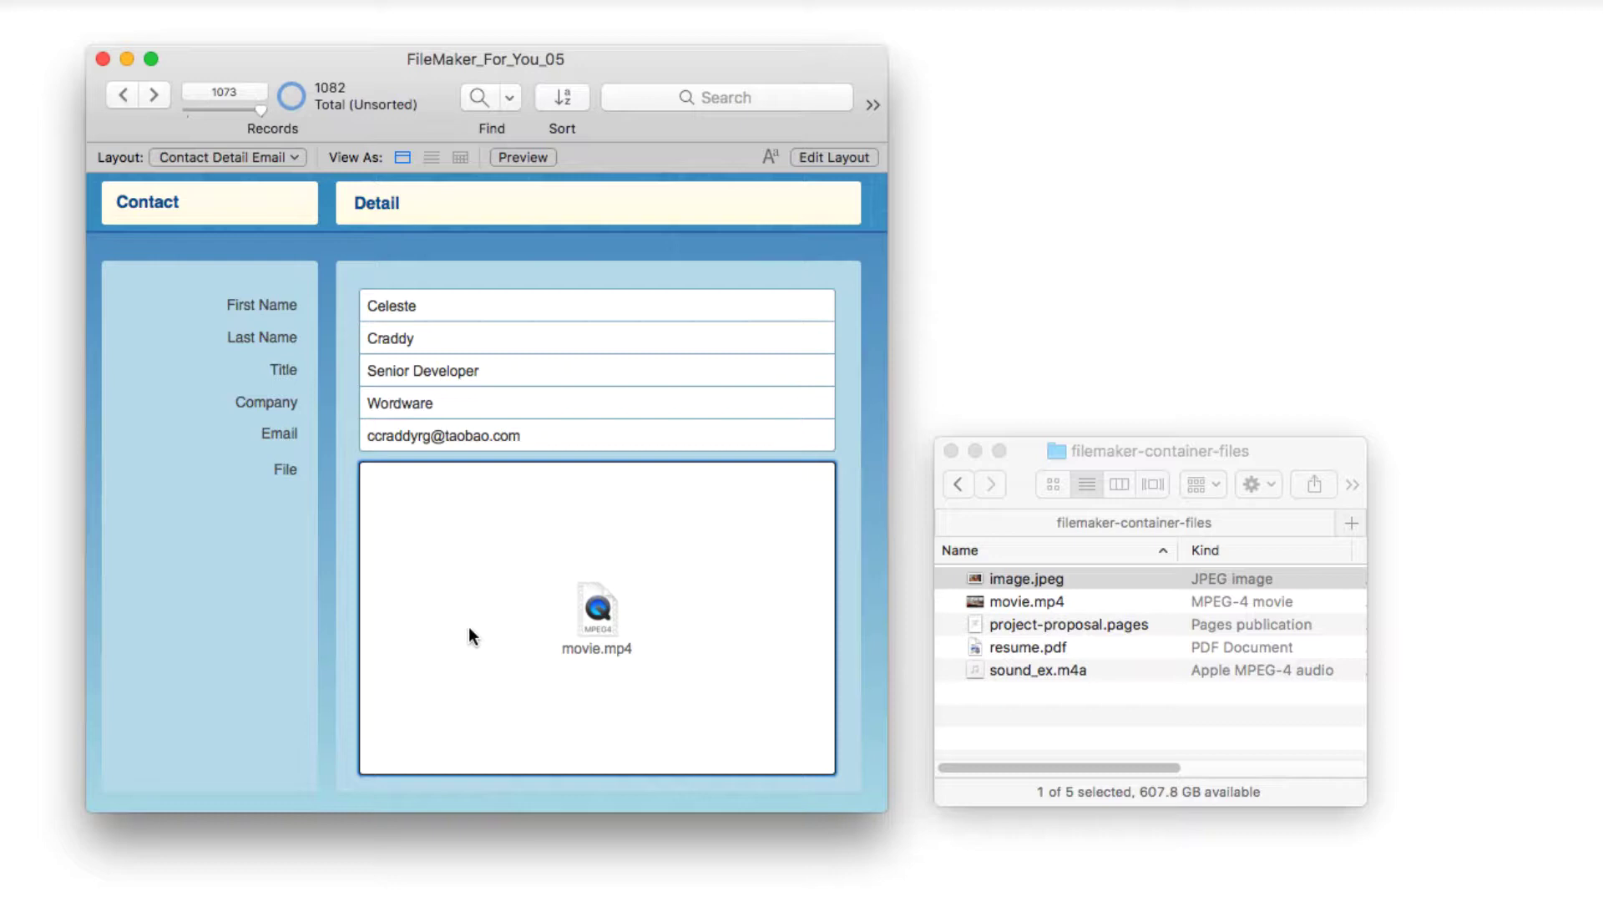
Step: Insert project-proposal.pages into the container, storing only a reference to the file
right_click(466, 560)
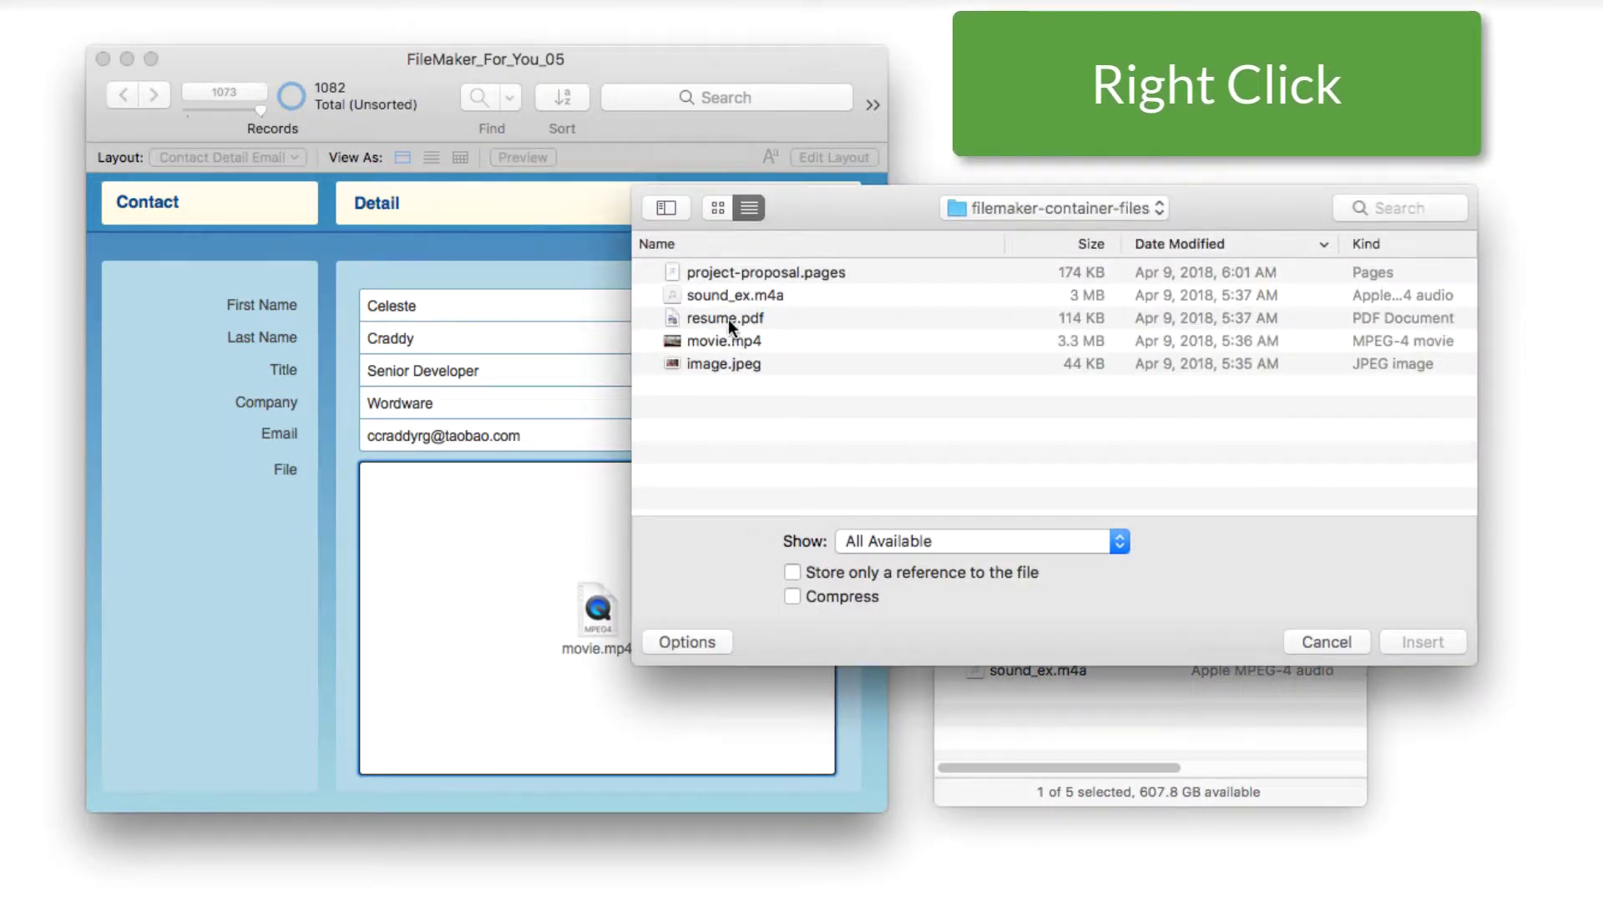
left_click(731, 272)
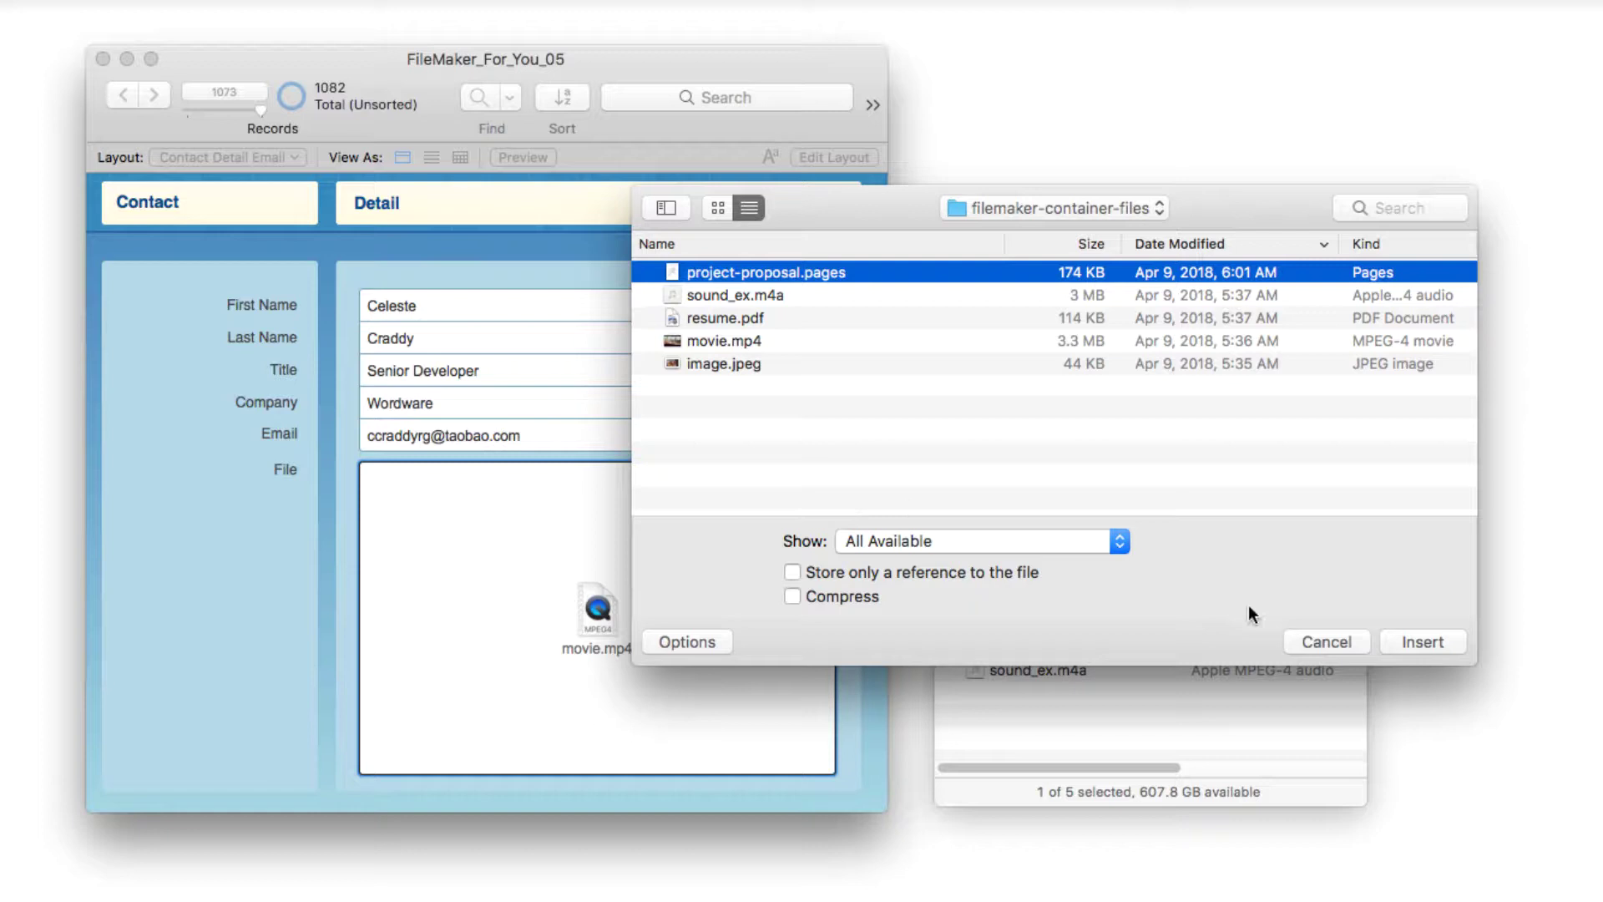
left_click(810, 569)
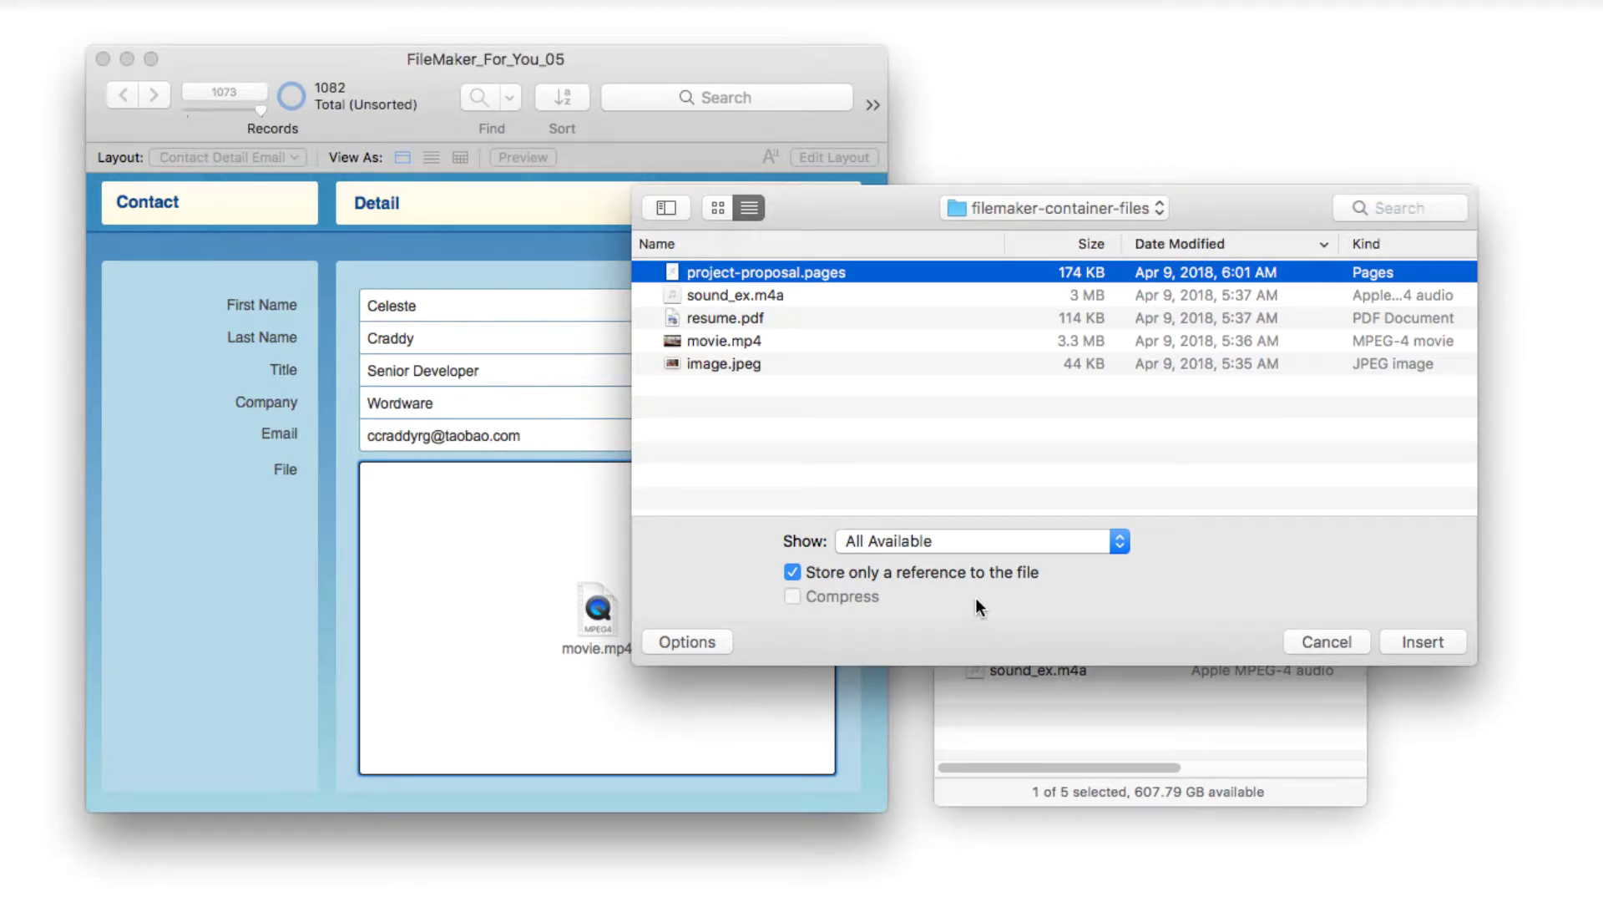
left_click(1437, 633)
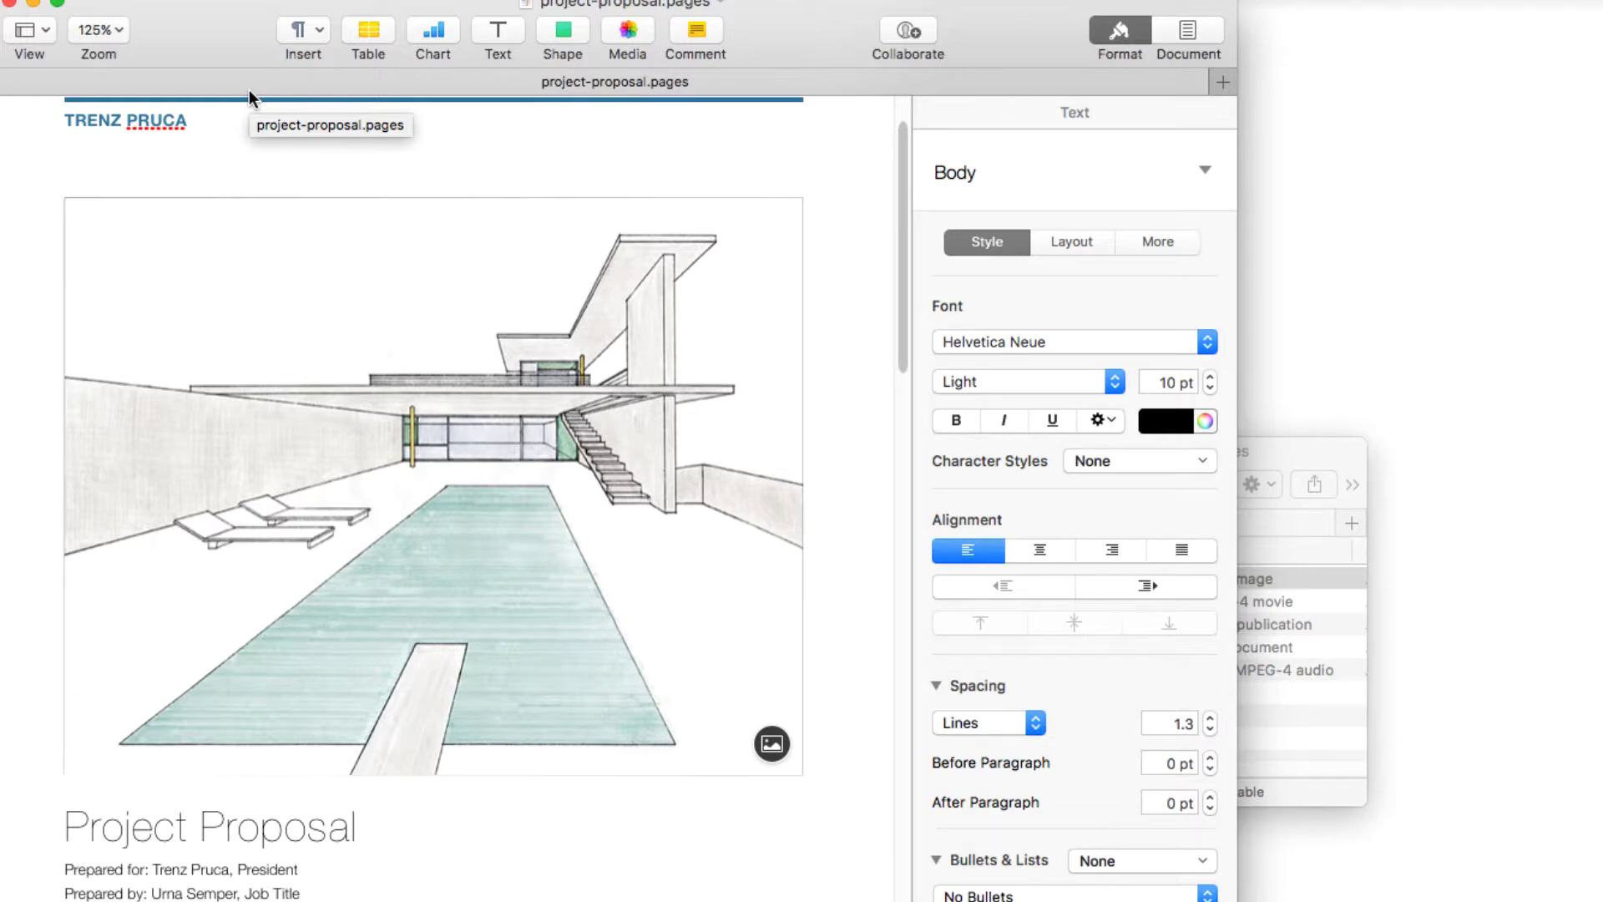
Step: Close the project-proposal document in Pages and return to the contact record
left_click(10, 5)
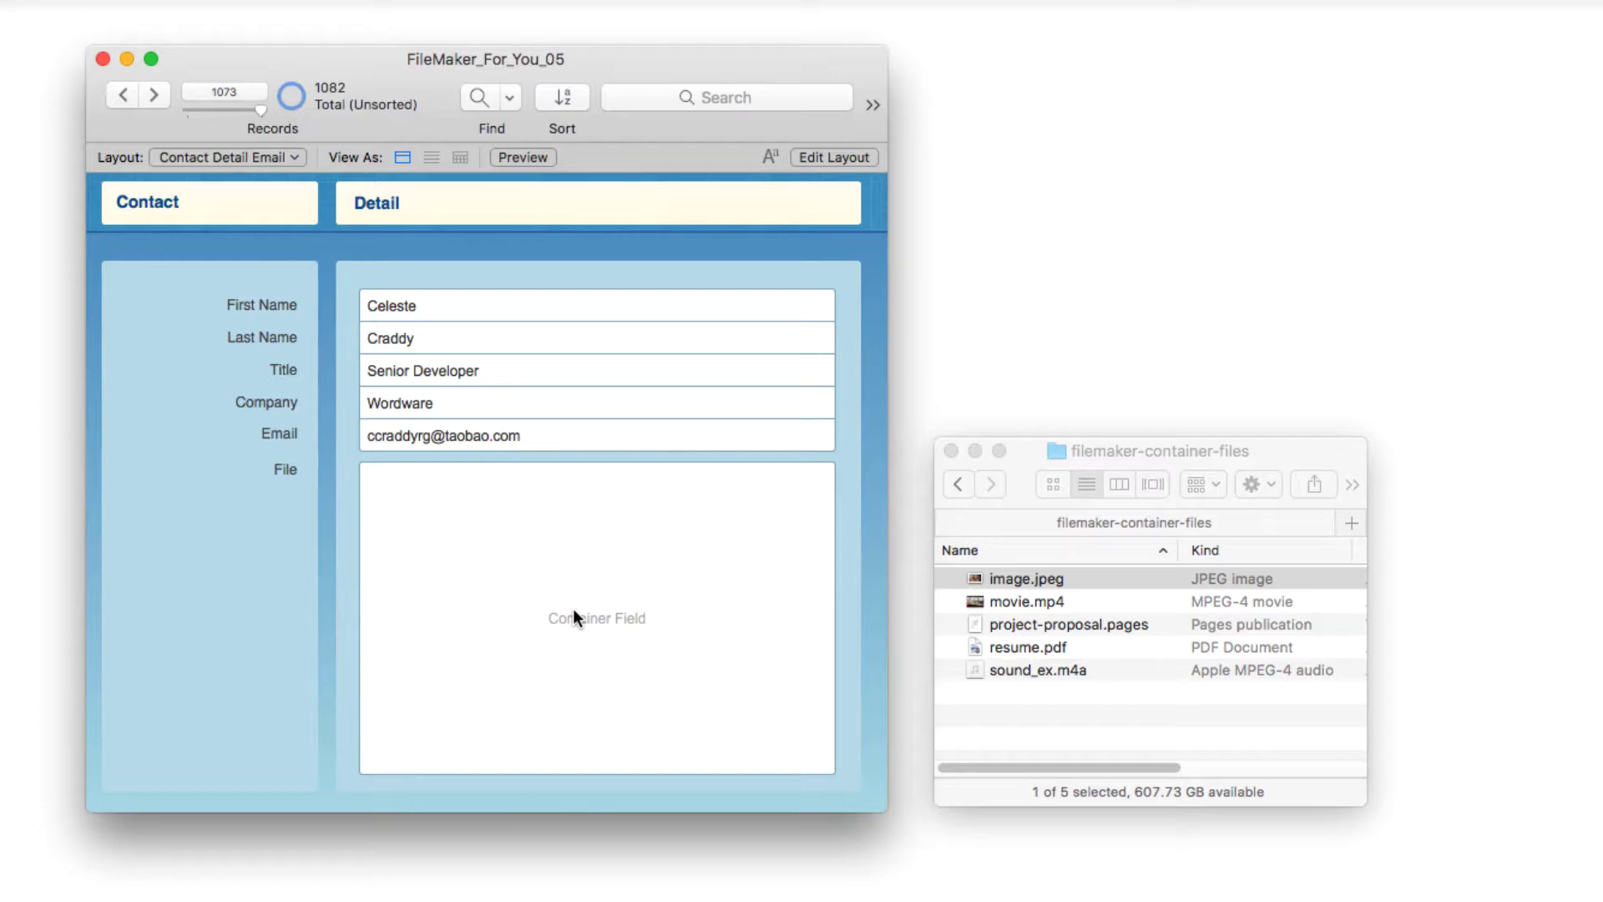
Step: Open the empty container field's shortcut menu, then dismiss it with Escape
right_click(573, 617)
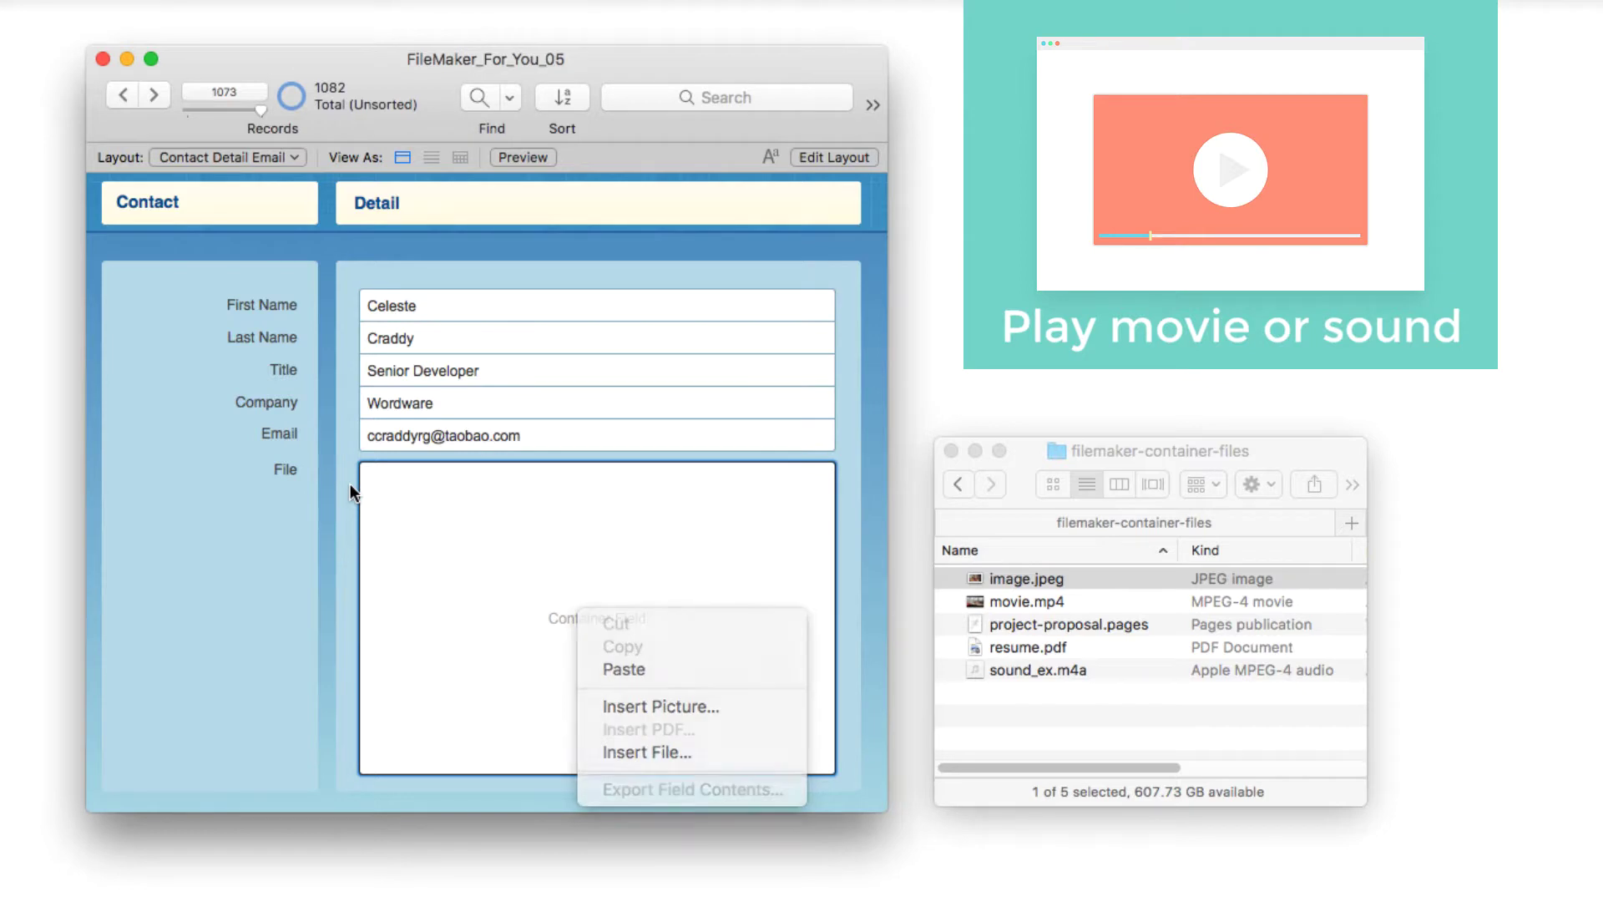
key("Escape")
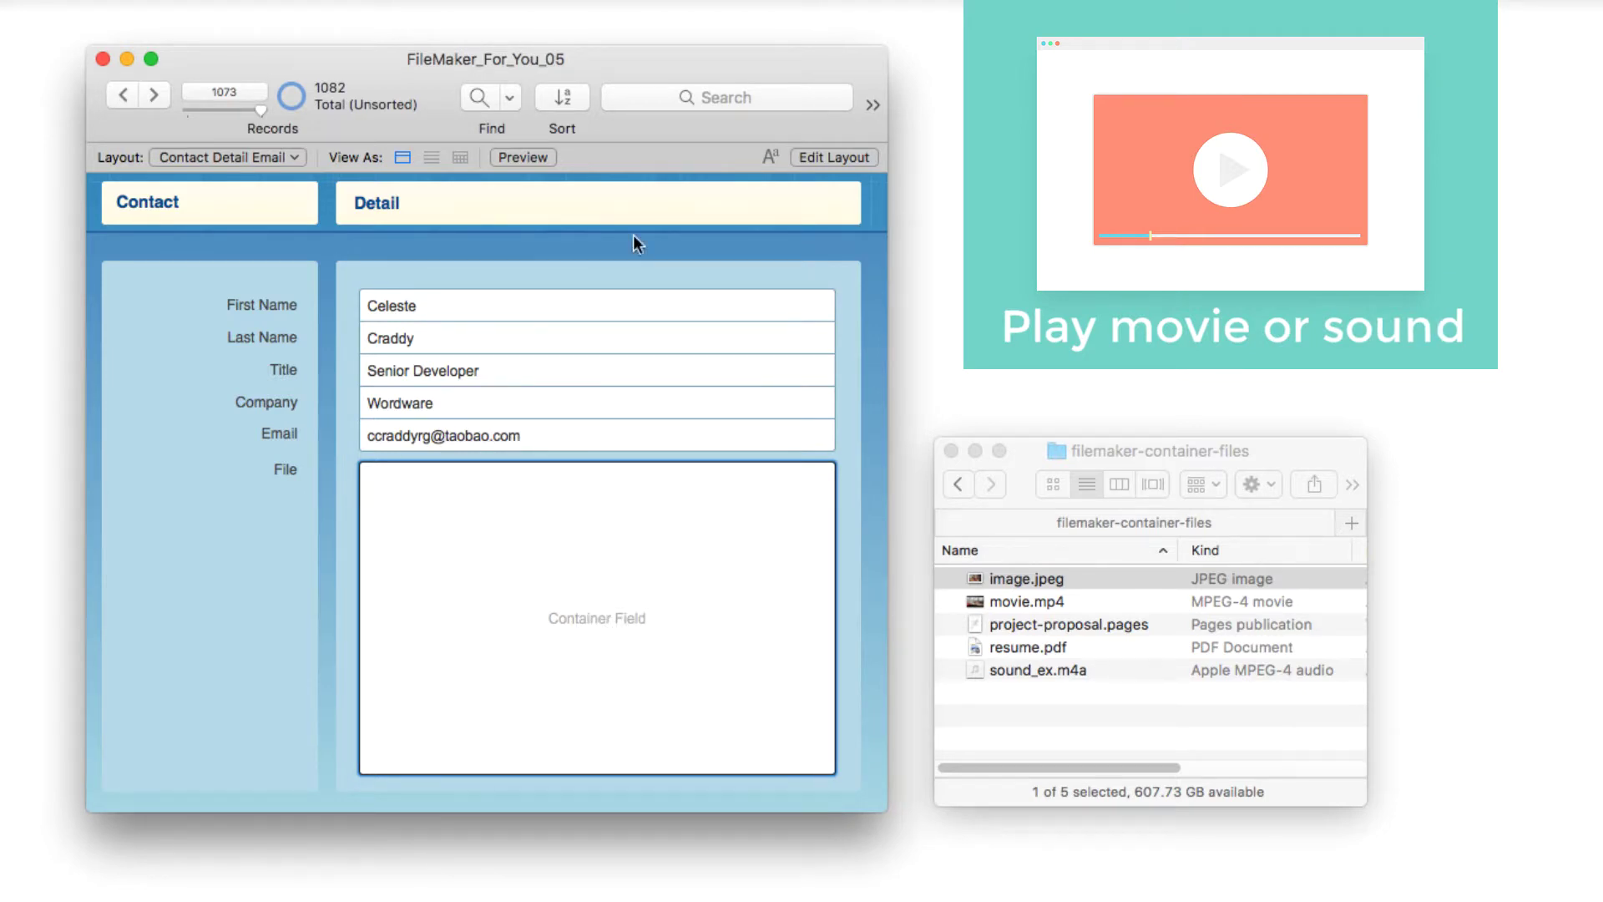
Step: In Layout mode, optimize the File container for interactive content: PDFs, audio and movies
left_click(813, 159)
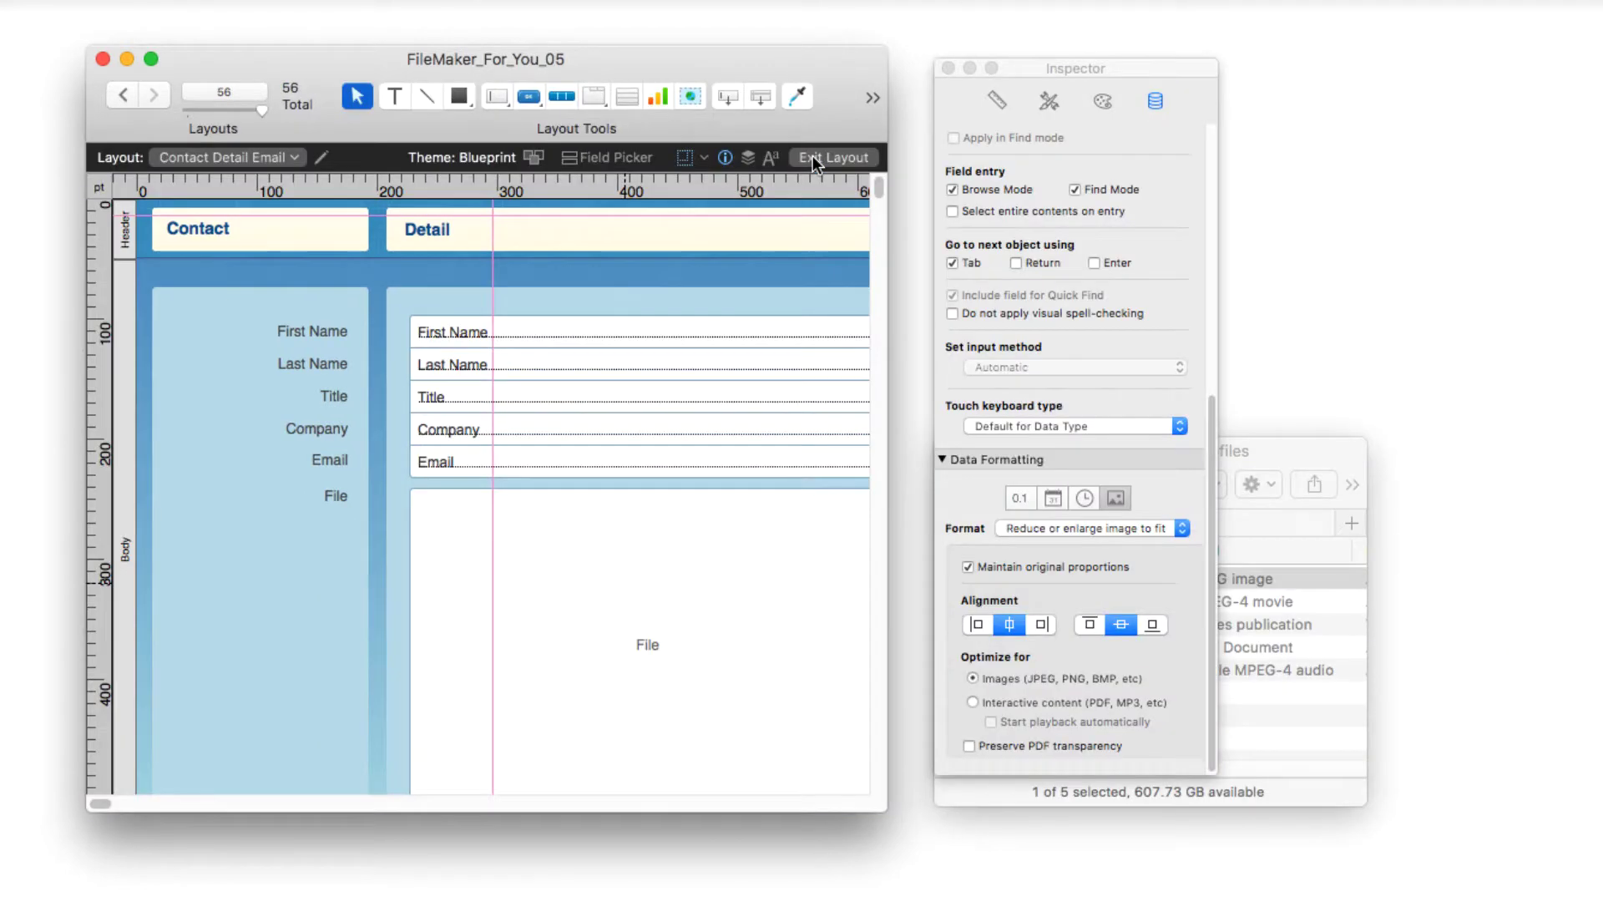
left_click(568, 588)
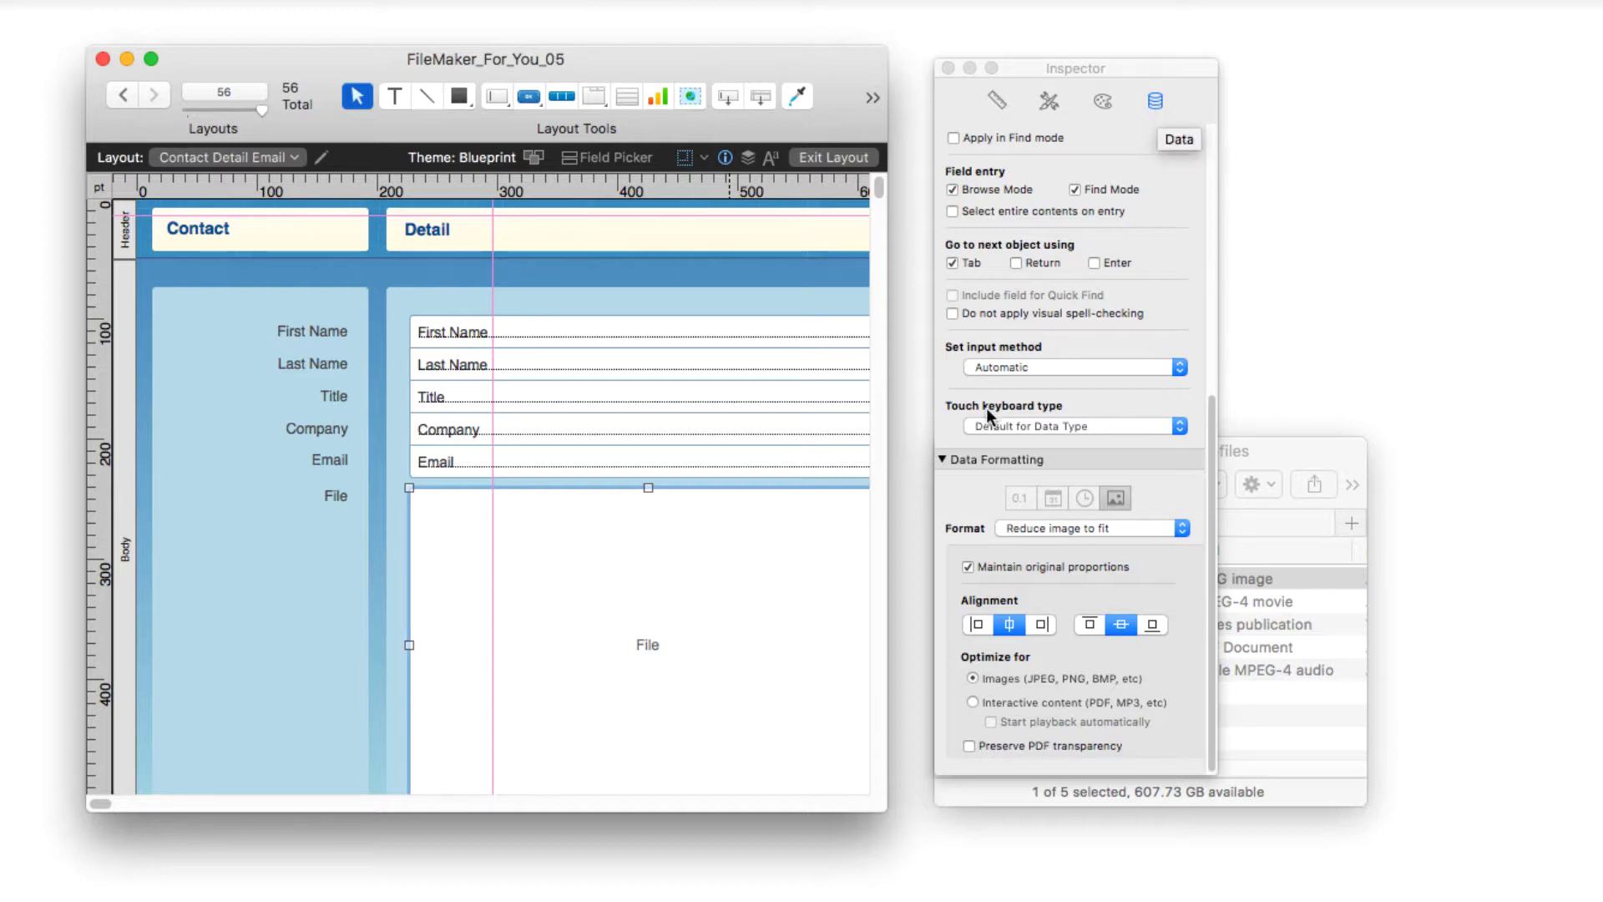
scroll(1038, 510, "down", 1)
scroll(1039, 510, "up", 1)
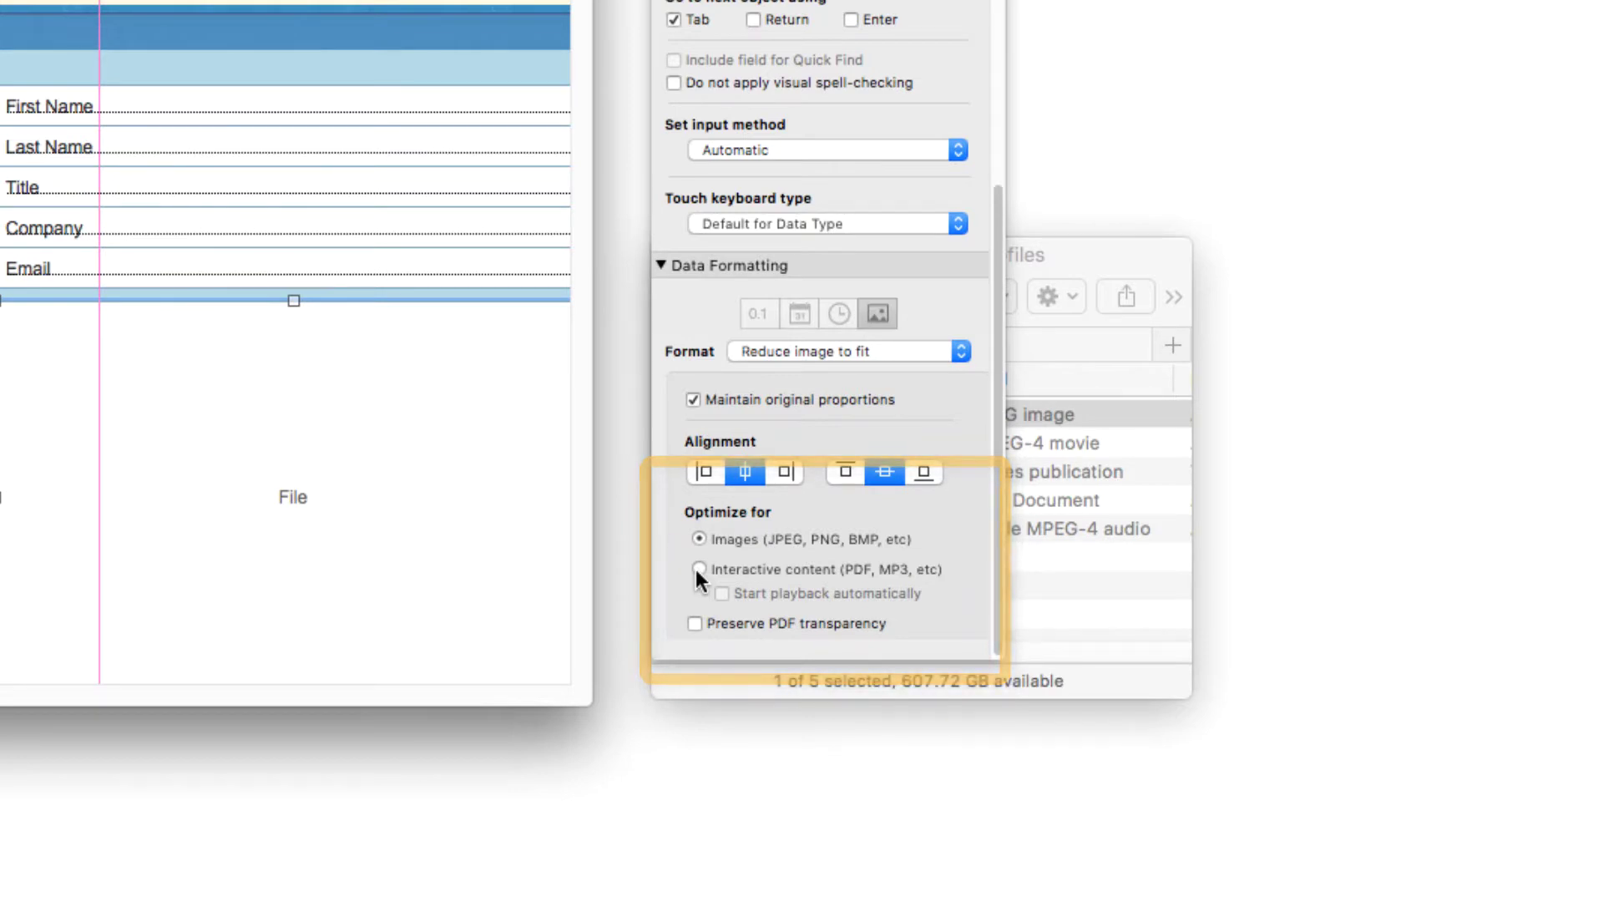
left_click(697, 568)
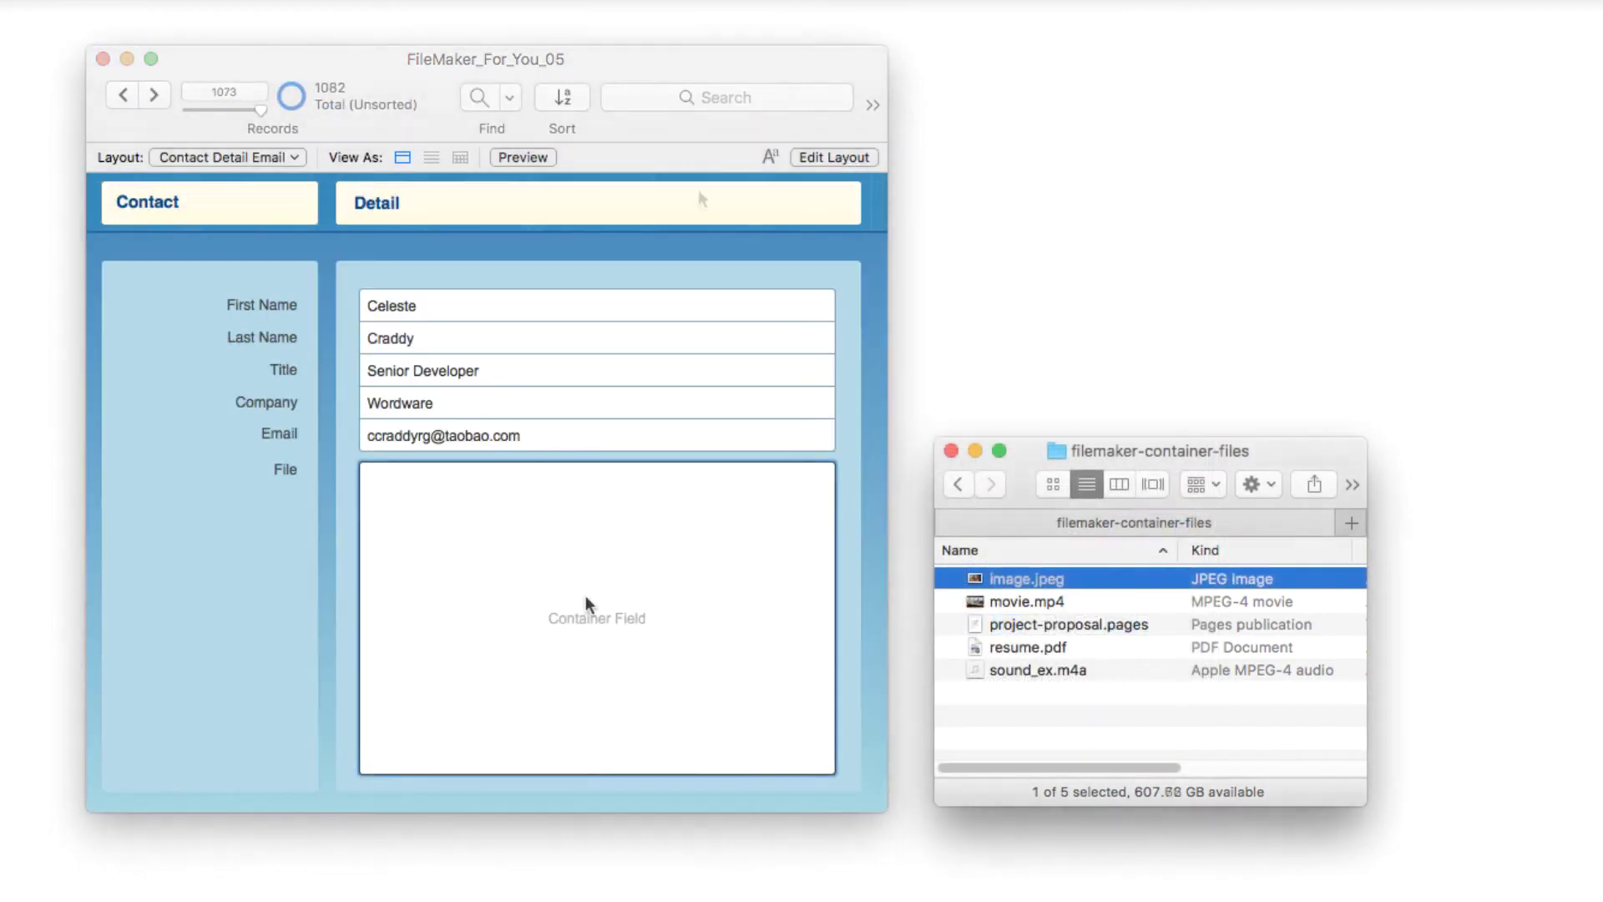
Step: Insert resume.pdf as an interactive PDF, storing only a reference to the file
left_click(585, 594)
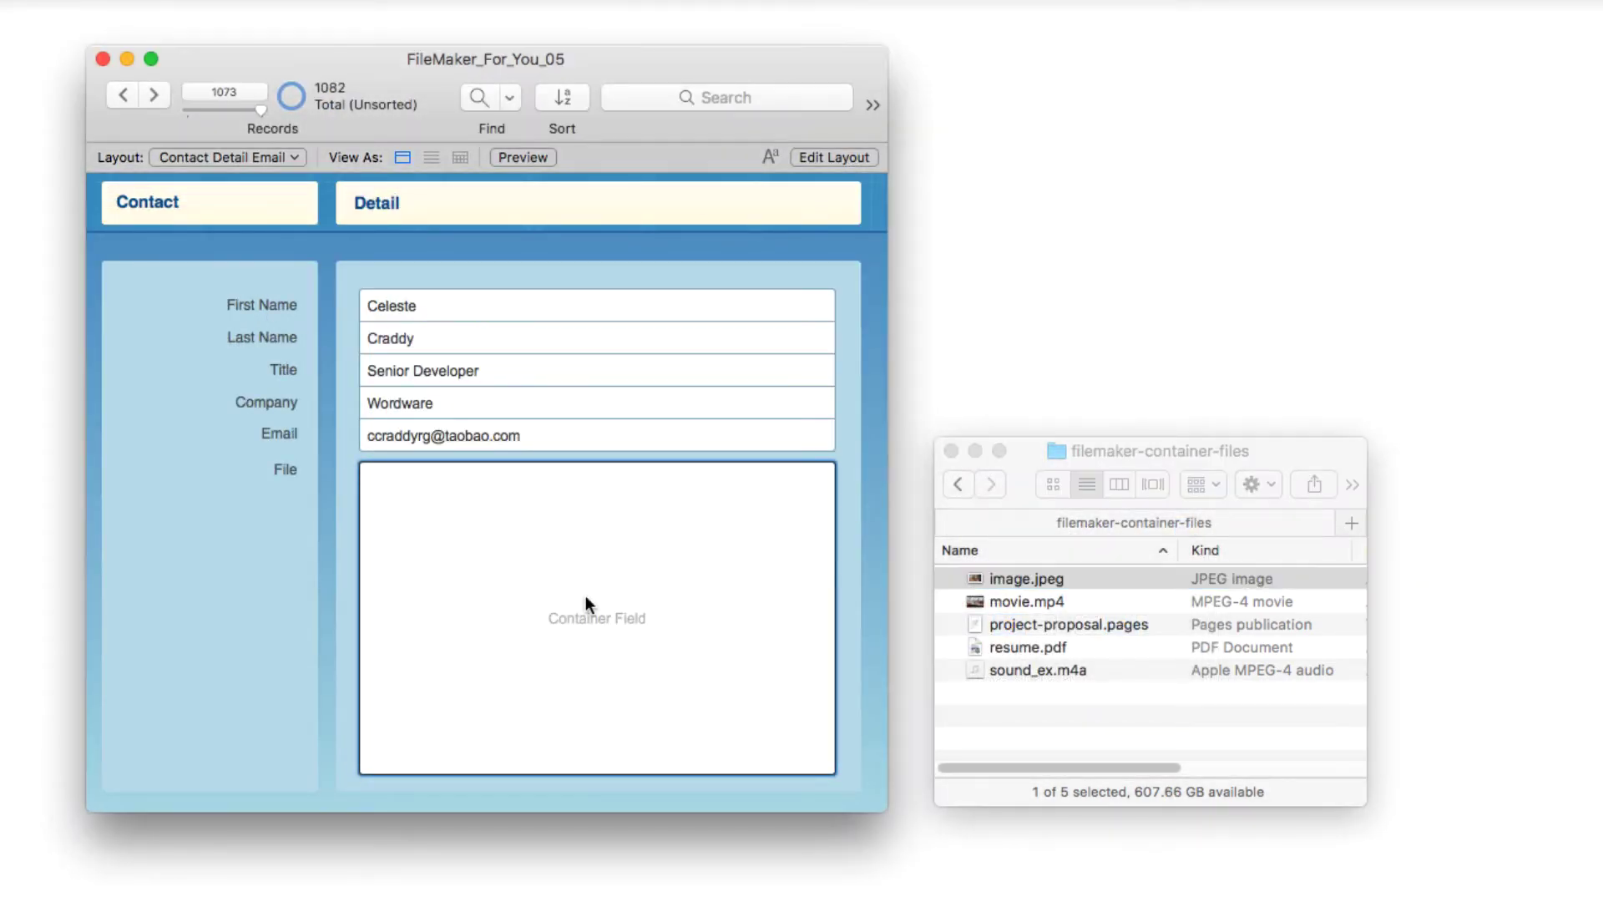
right_click(584, 594)
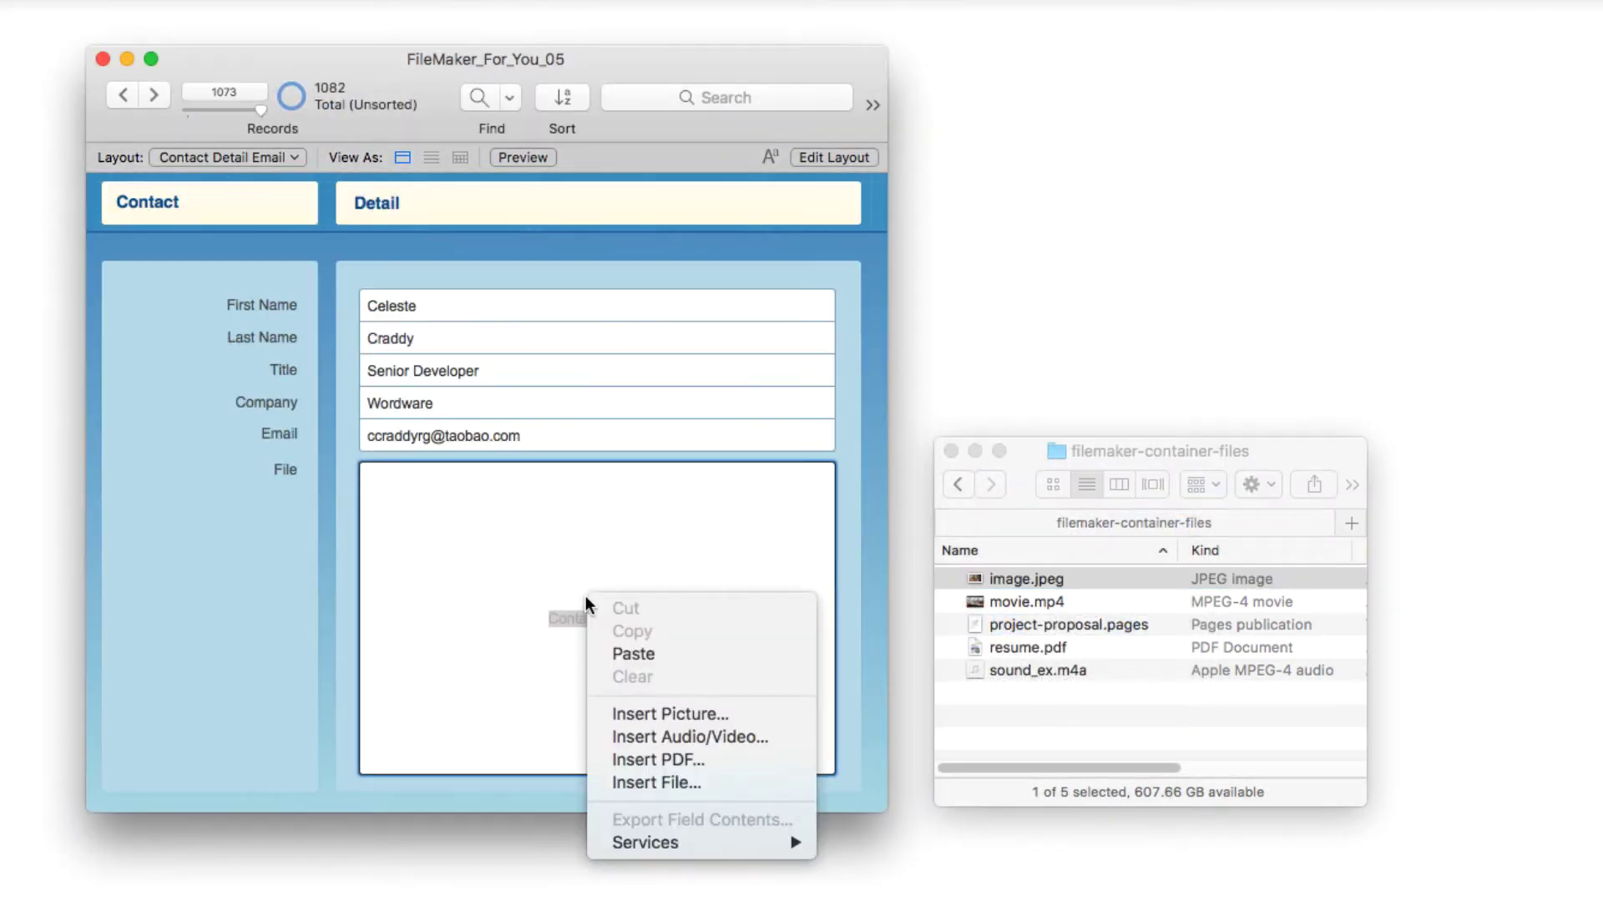
left_click(641, 761)
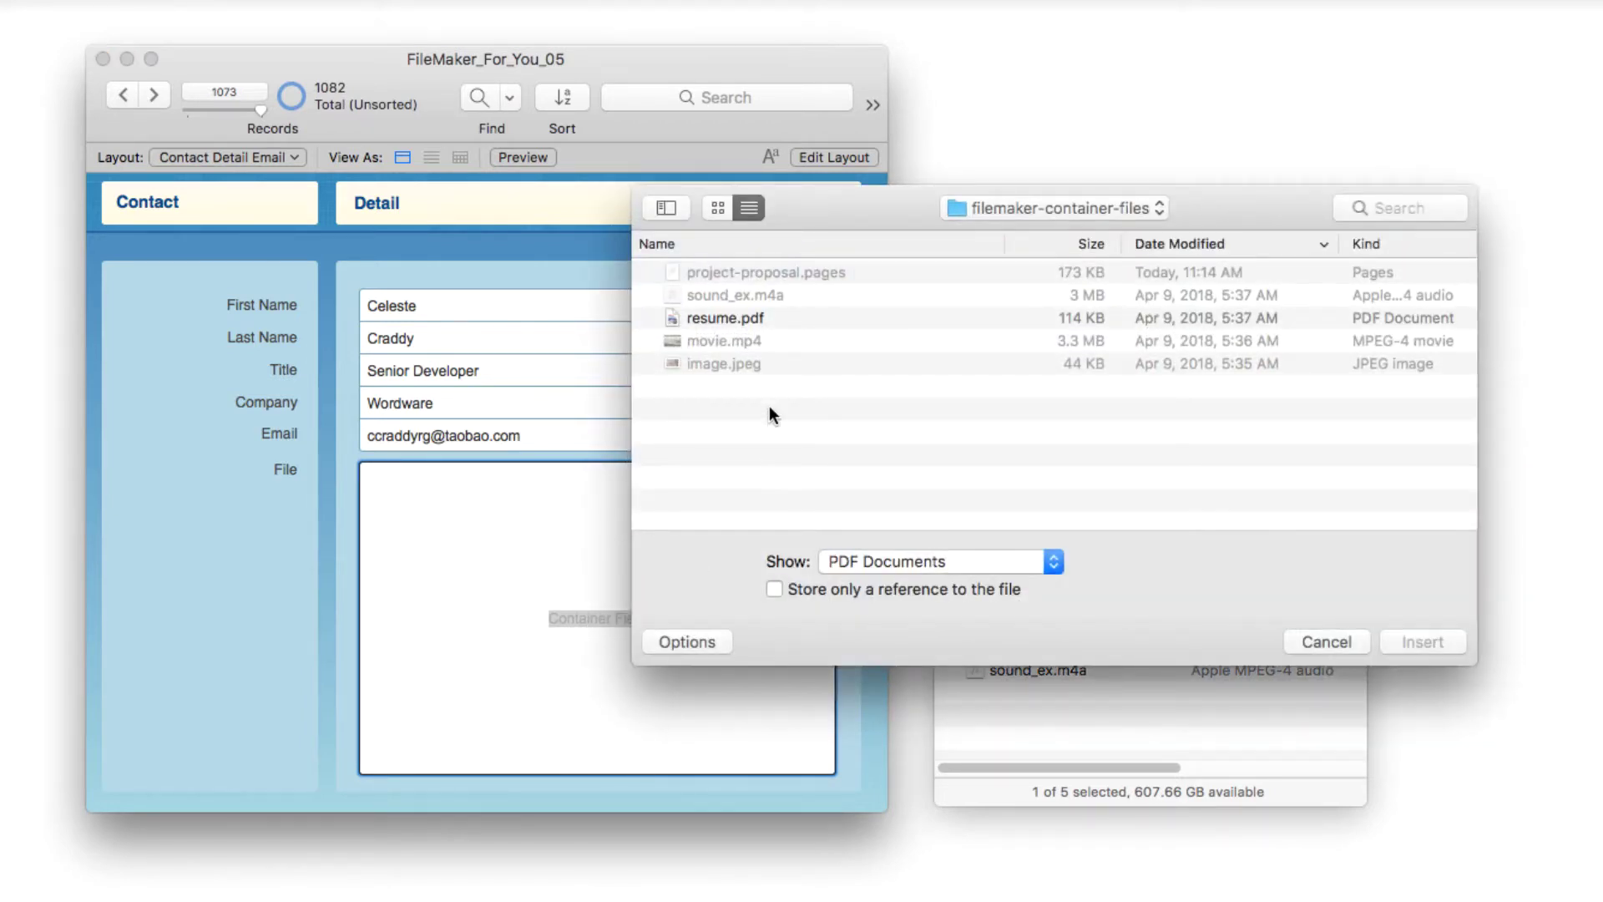
left_click(728, 322)
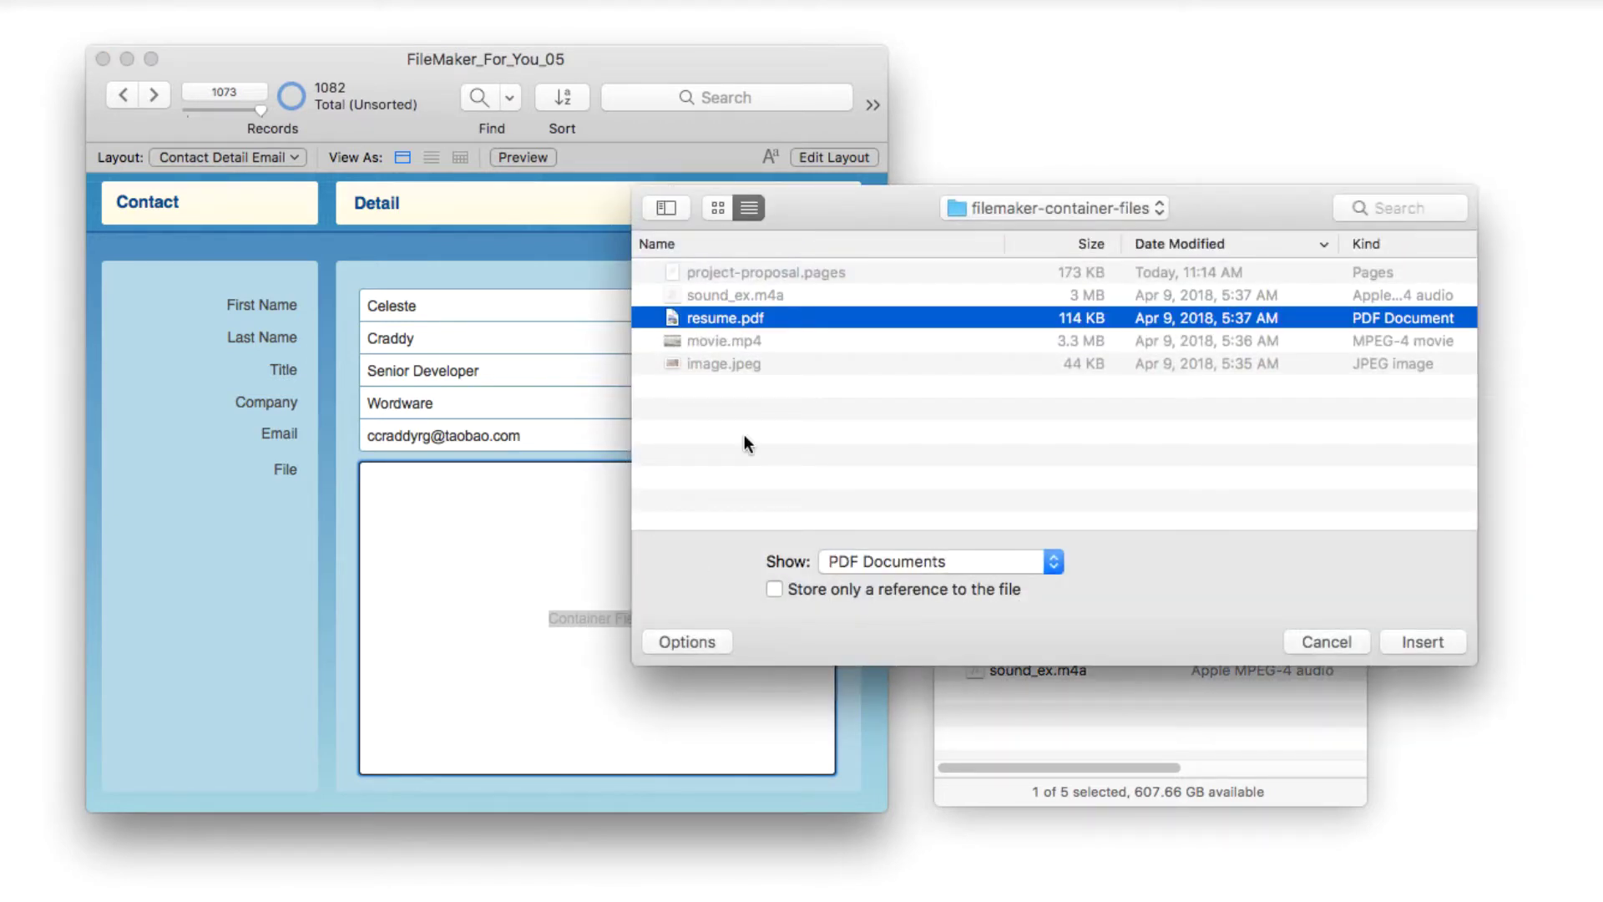
left_click(791, 593)
left_click(1398, 648)
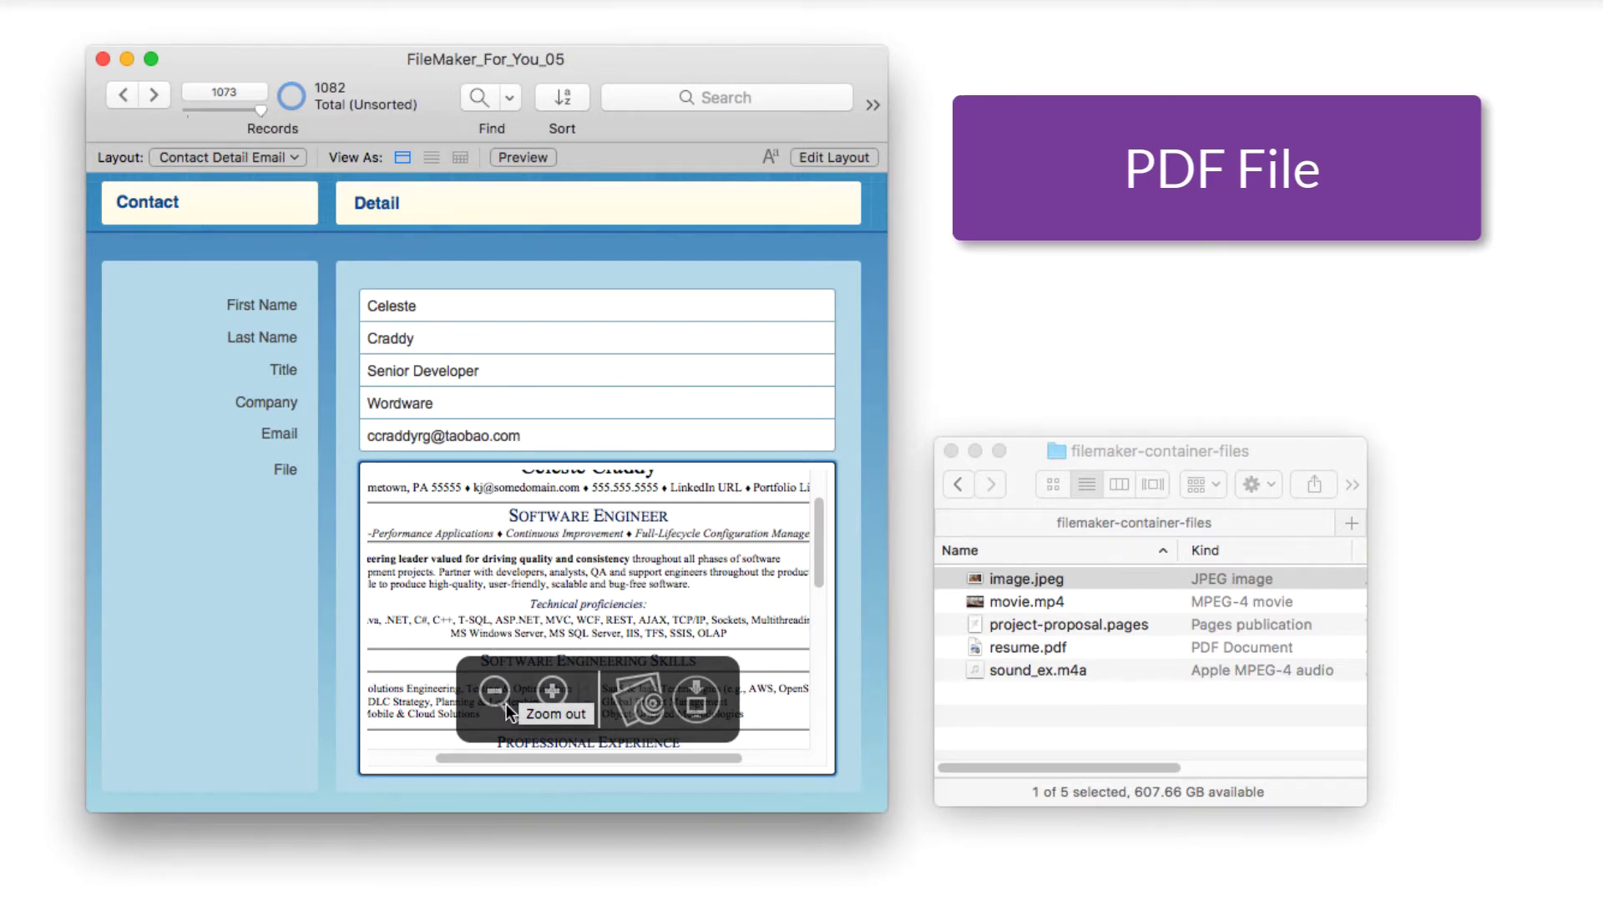
Step: Zoom out and in on the resume, select some text, scroll, and open it in a PDF viewer
left_click(485, 696)
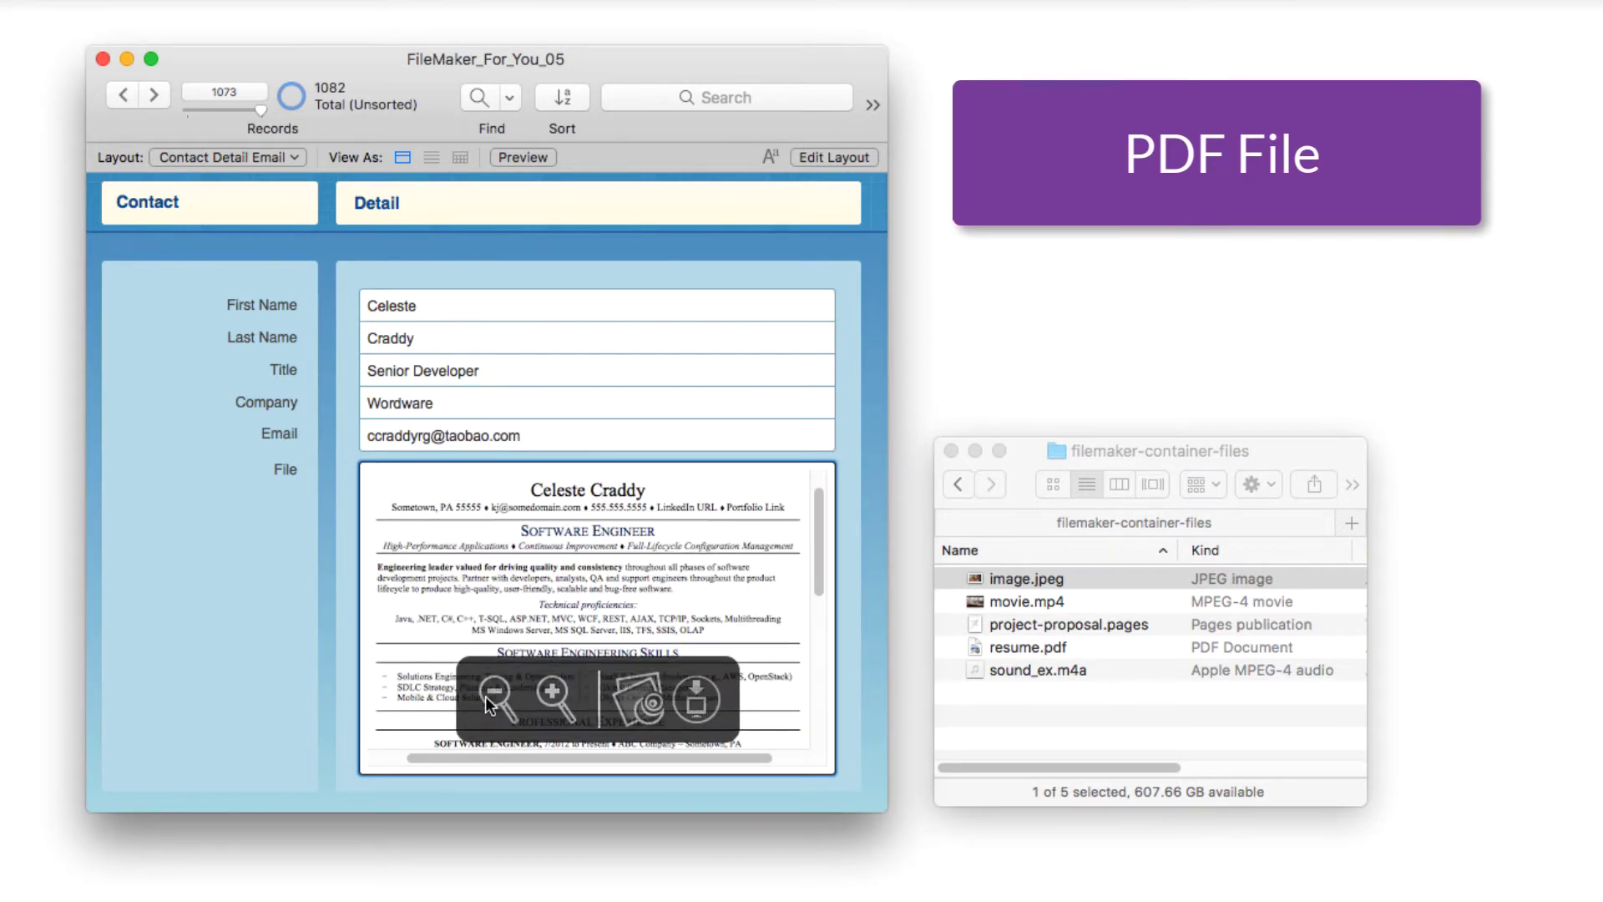
left_click(553, 693)
left_click(553, 693)
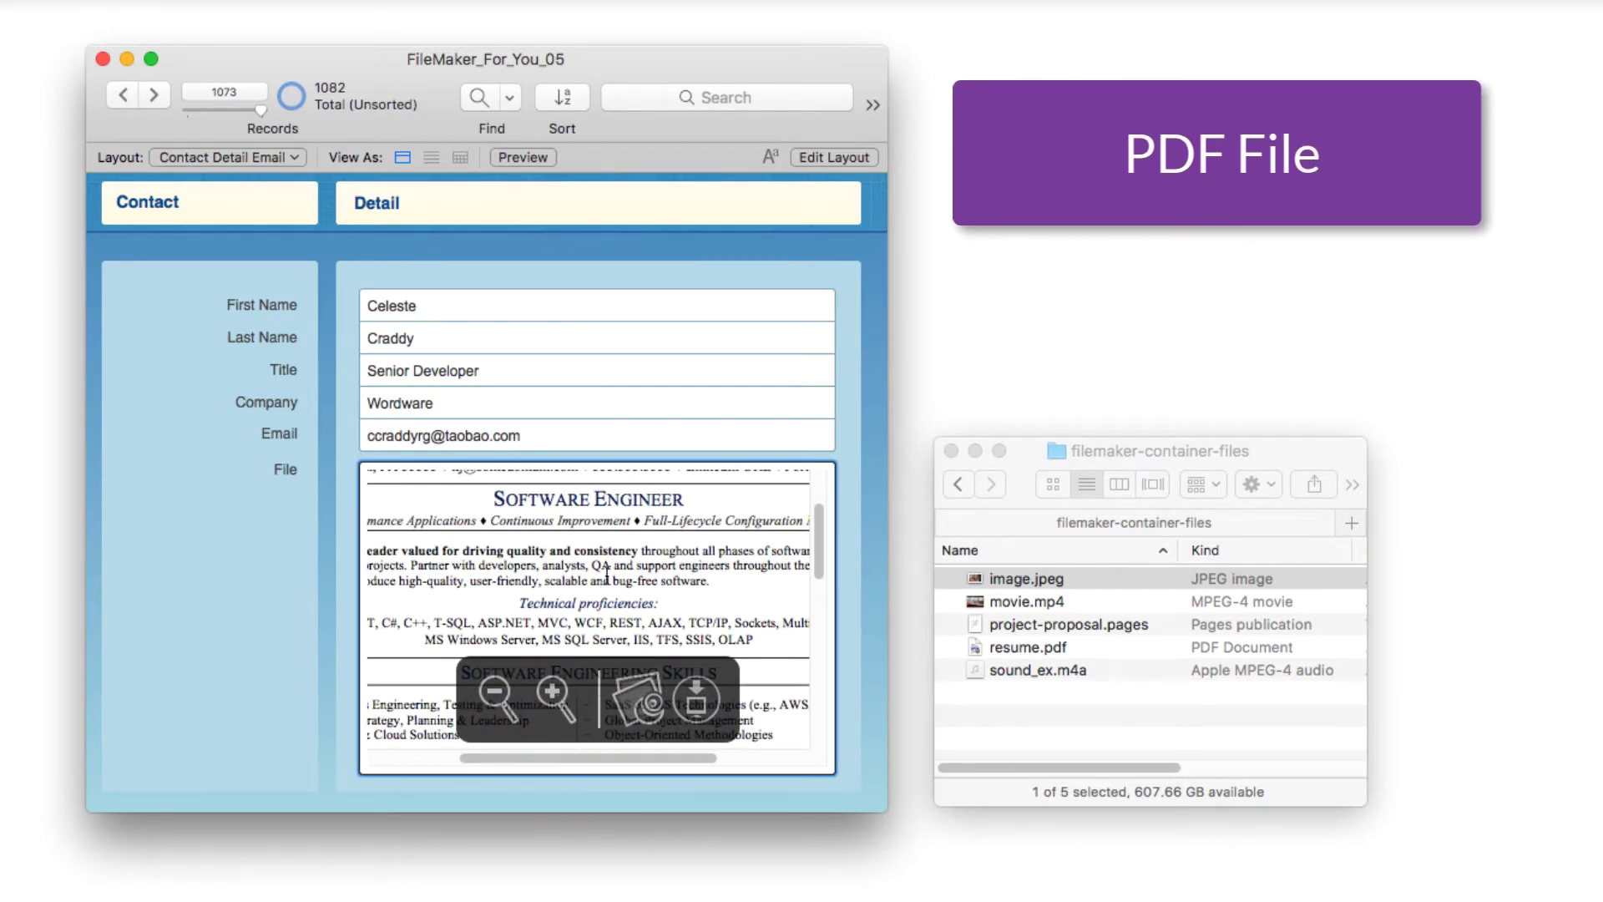
left_click_drag(609, 581, 582, 464)
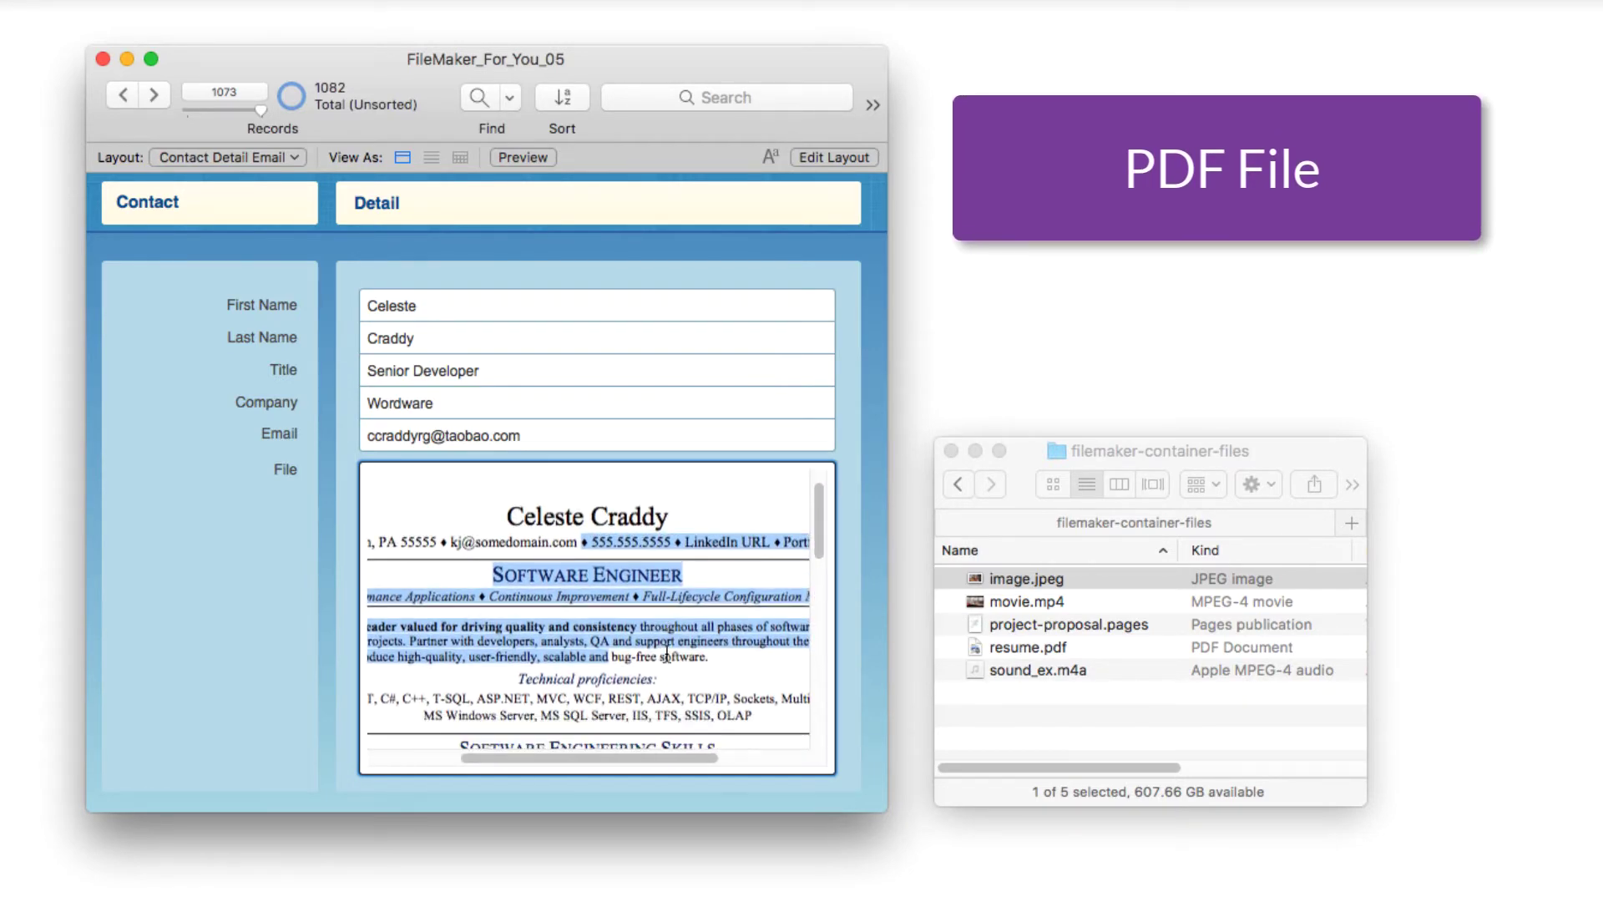
scroll(667, 653, "down", 10)
scroll(667, 654, "up", 5)
mouse_move(652, 705)
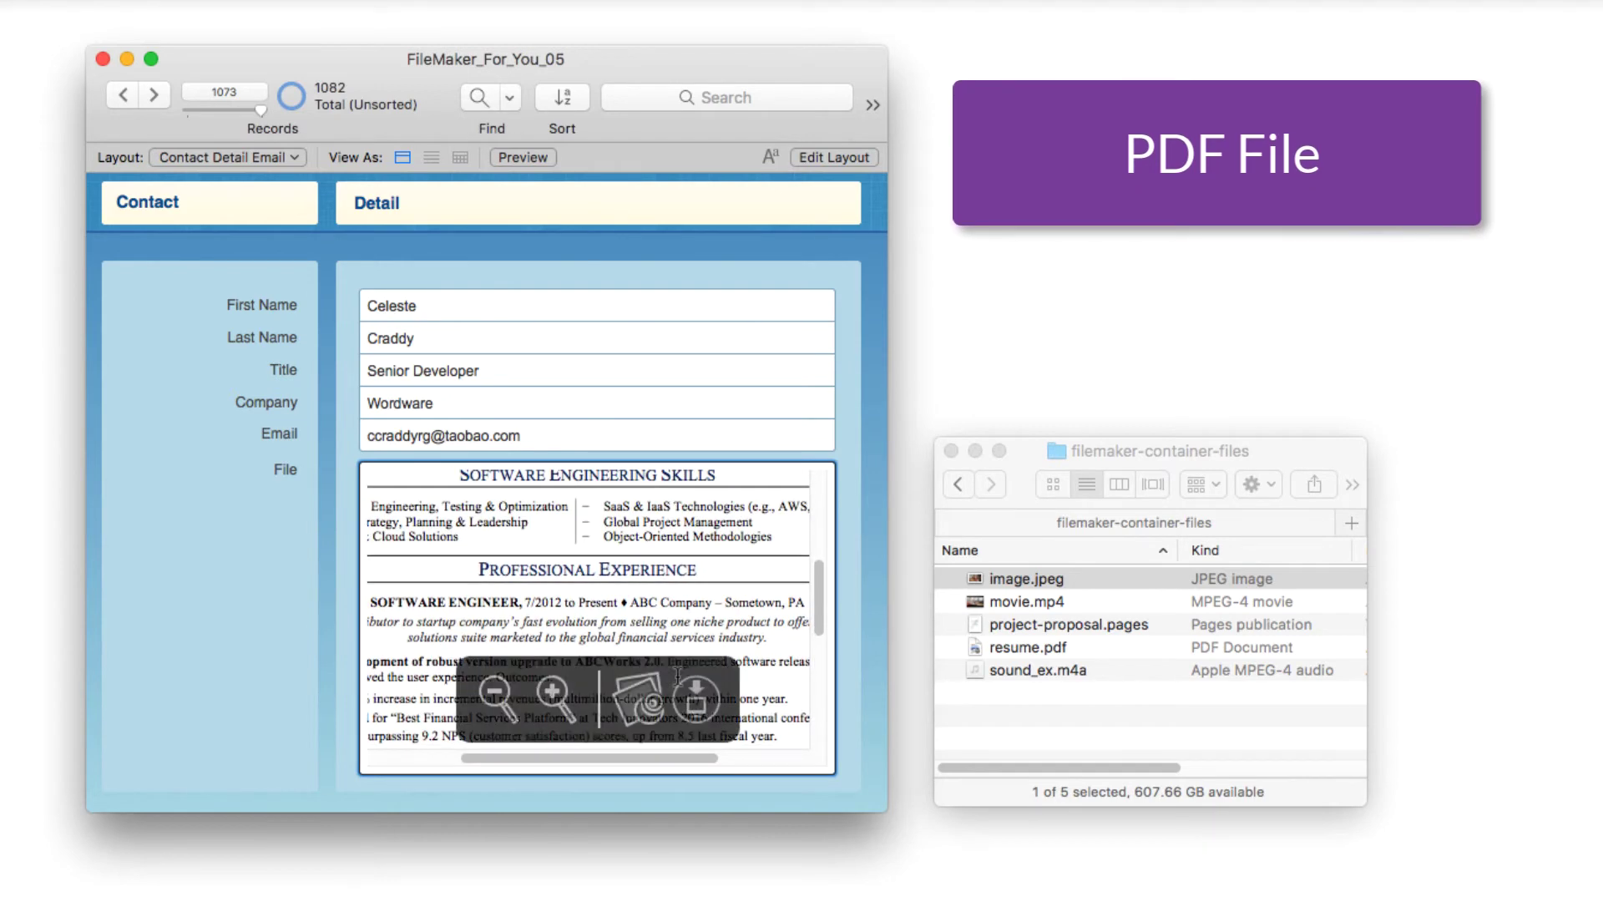
left_click(650, 706)
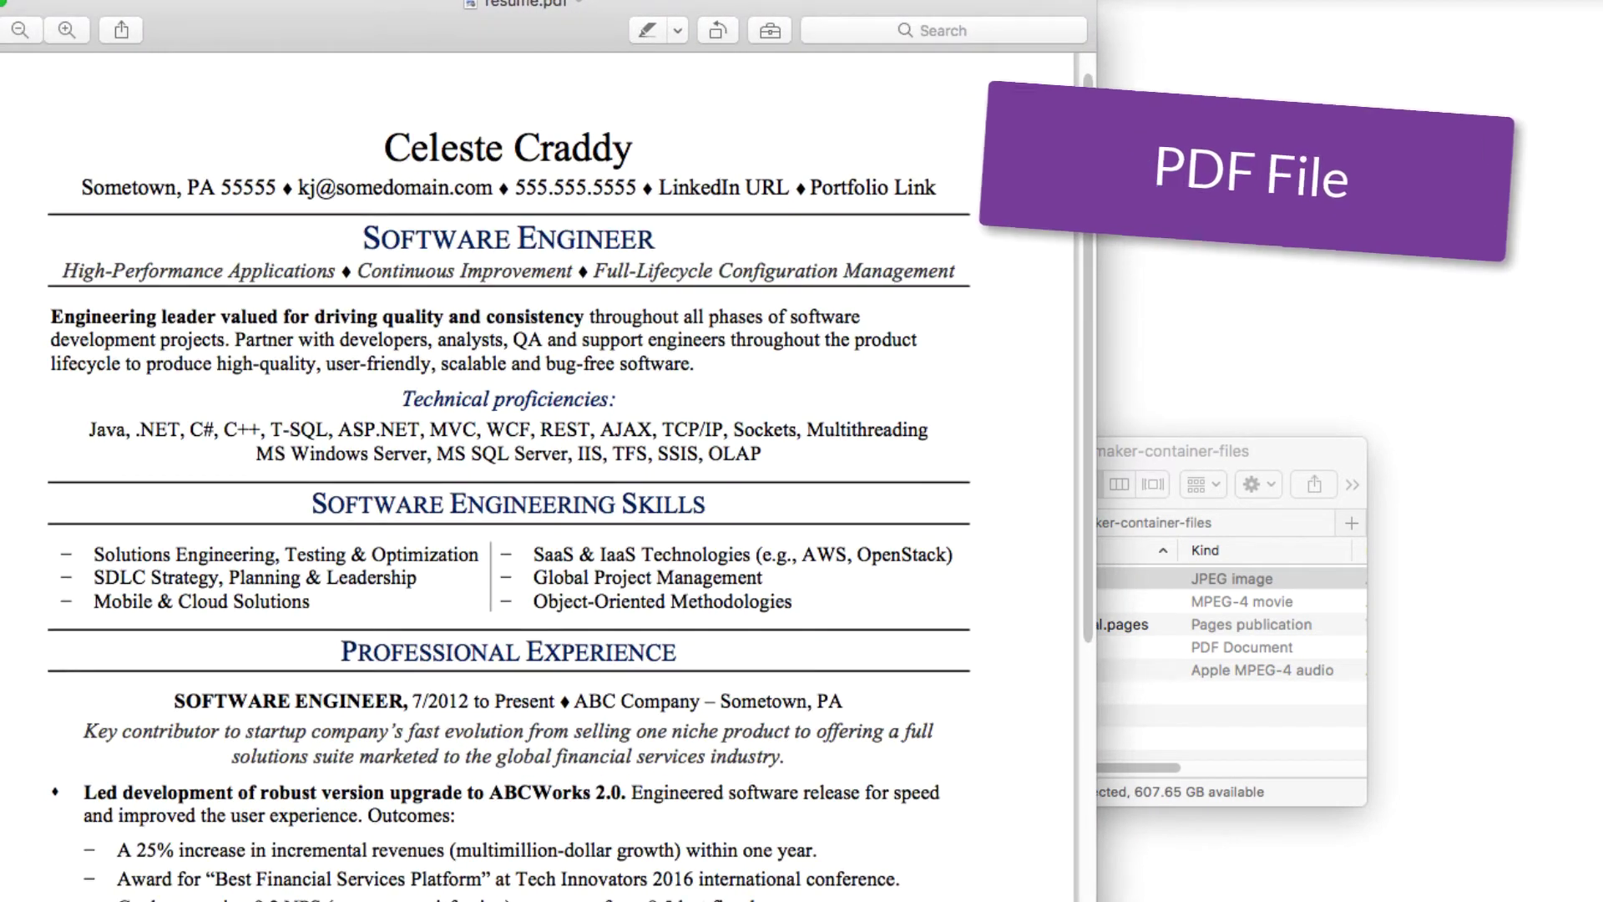
Step: Close the PDF viewer and delete resume.pdf from the File container field
key("super+w")
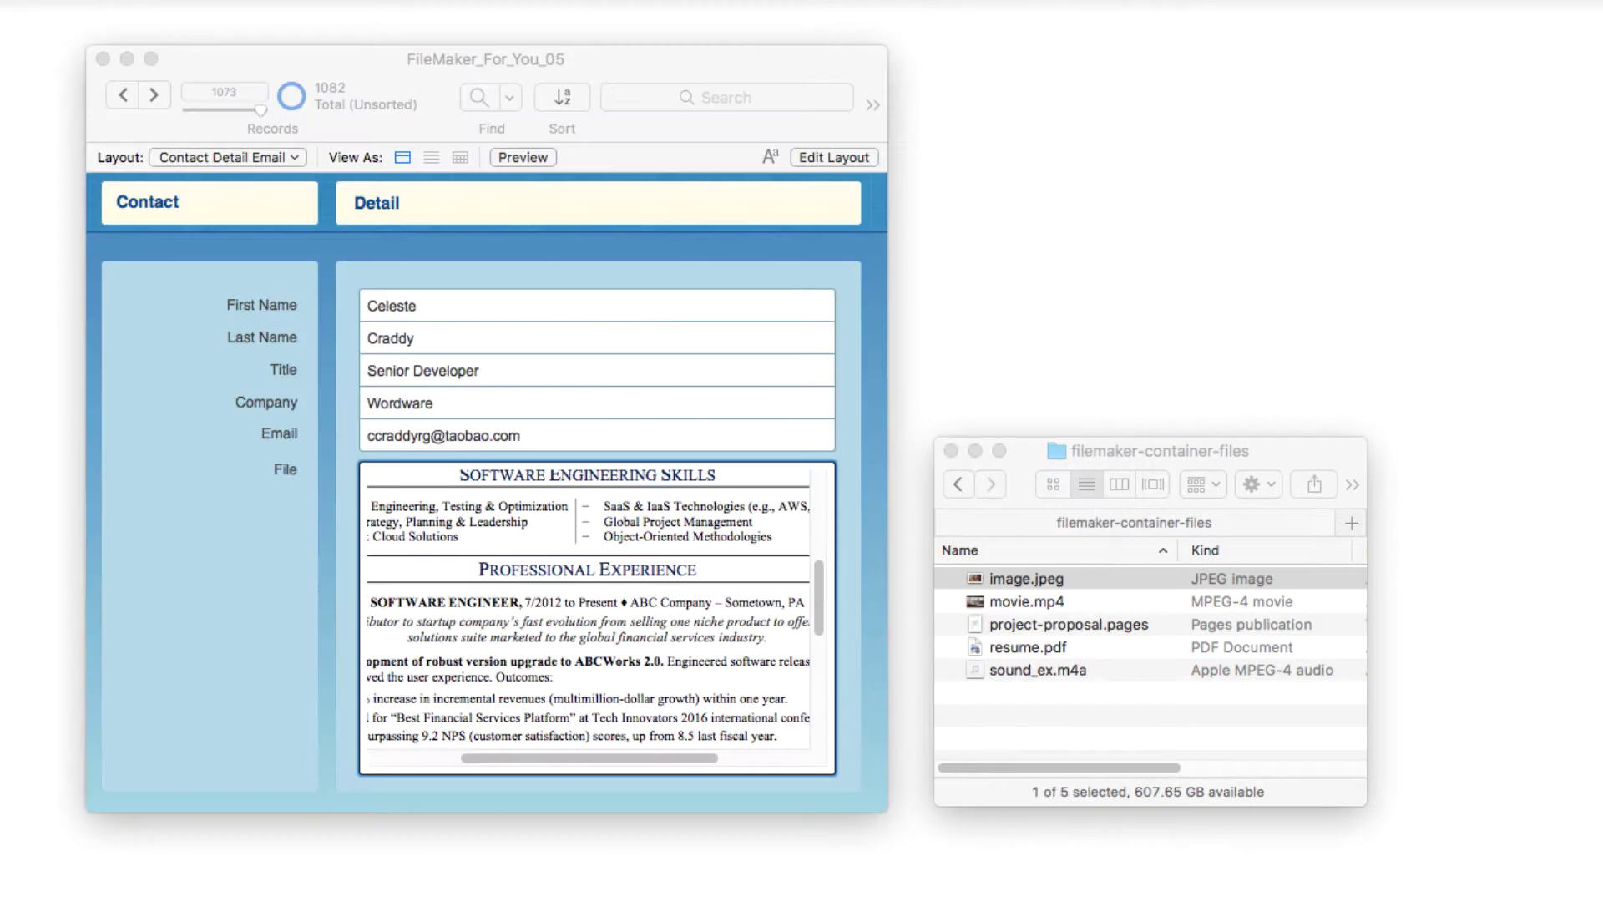
left_click(658, 664)
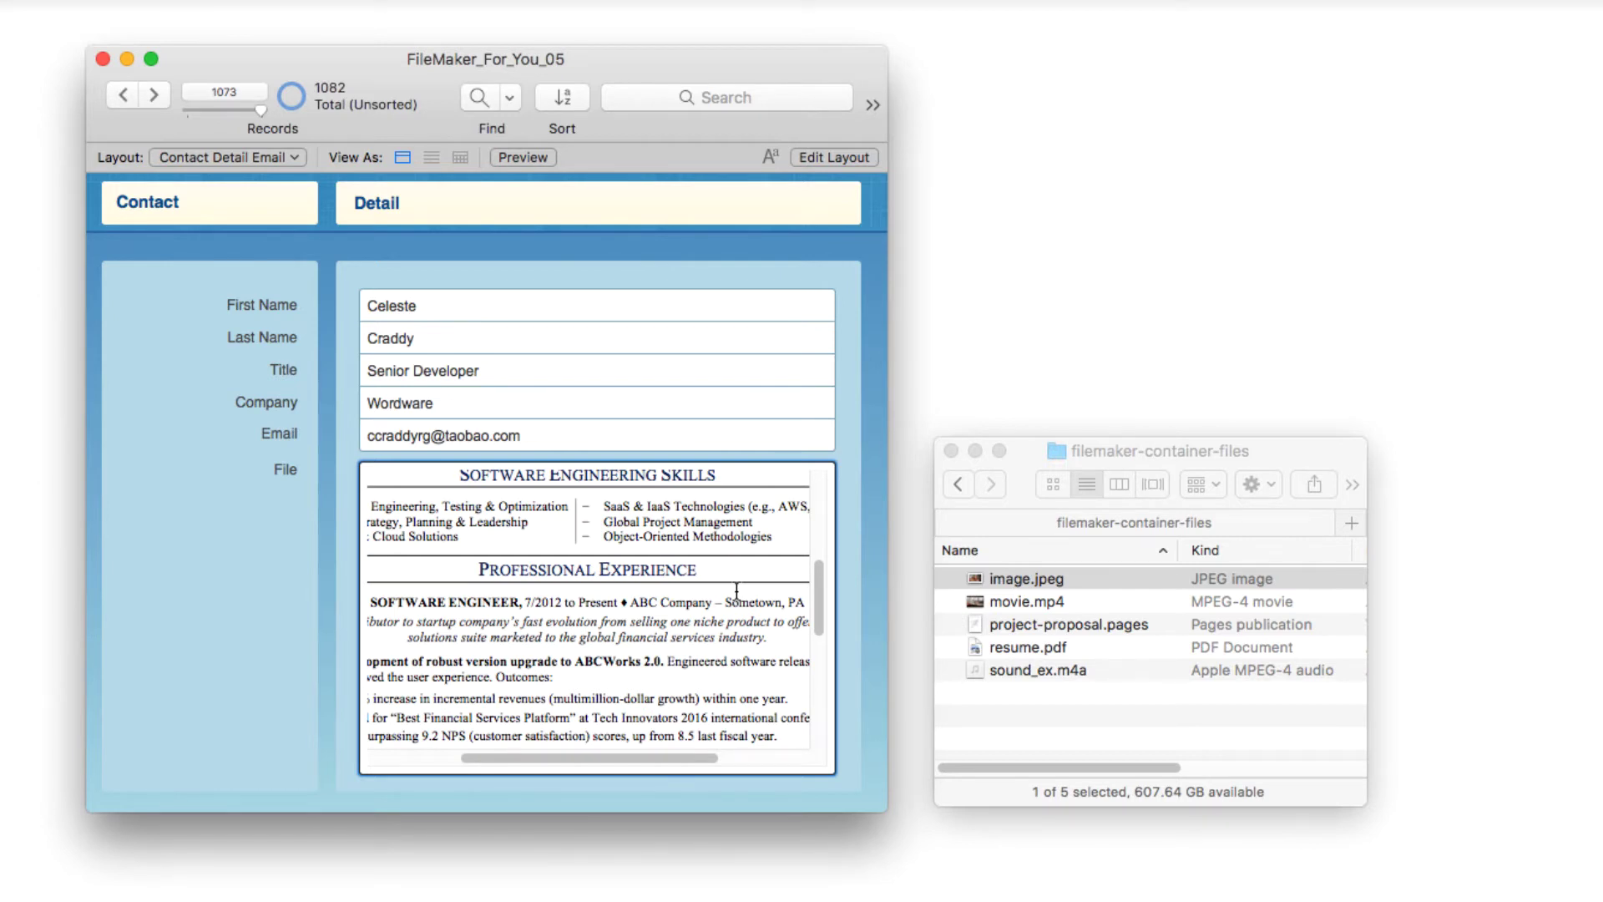
key("Delete")
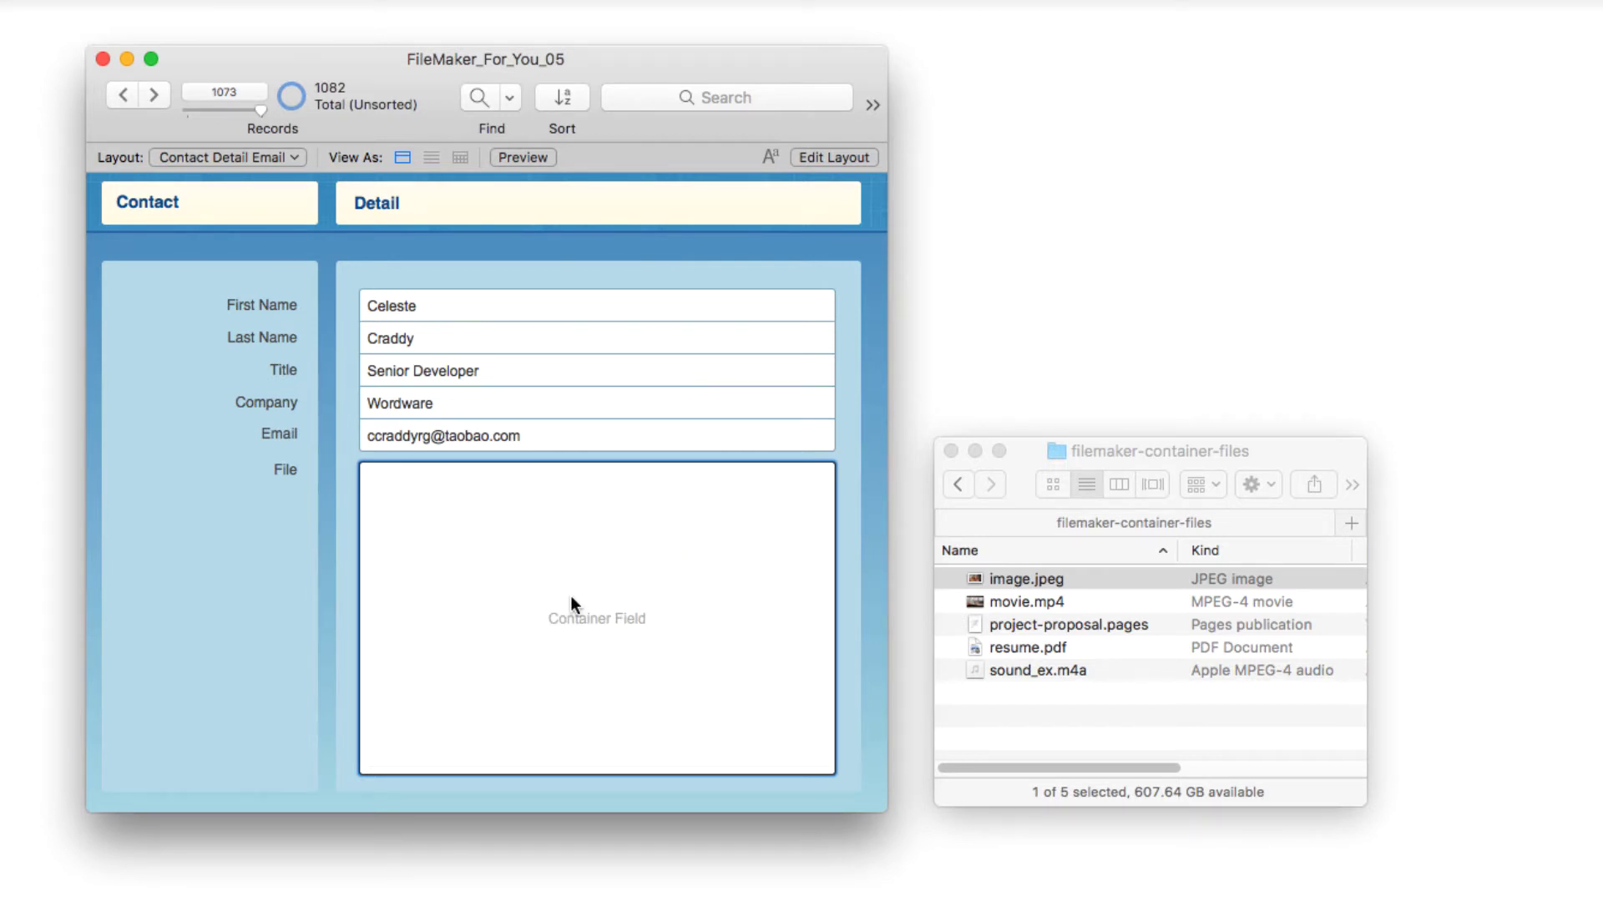
Step: Insert sound_ex.m4a into the container as an audio player via Insert Audio/Video
right_click(693, 618)
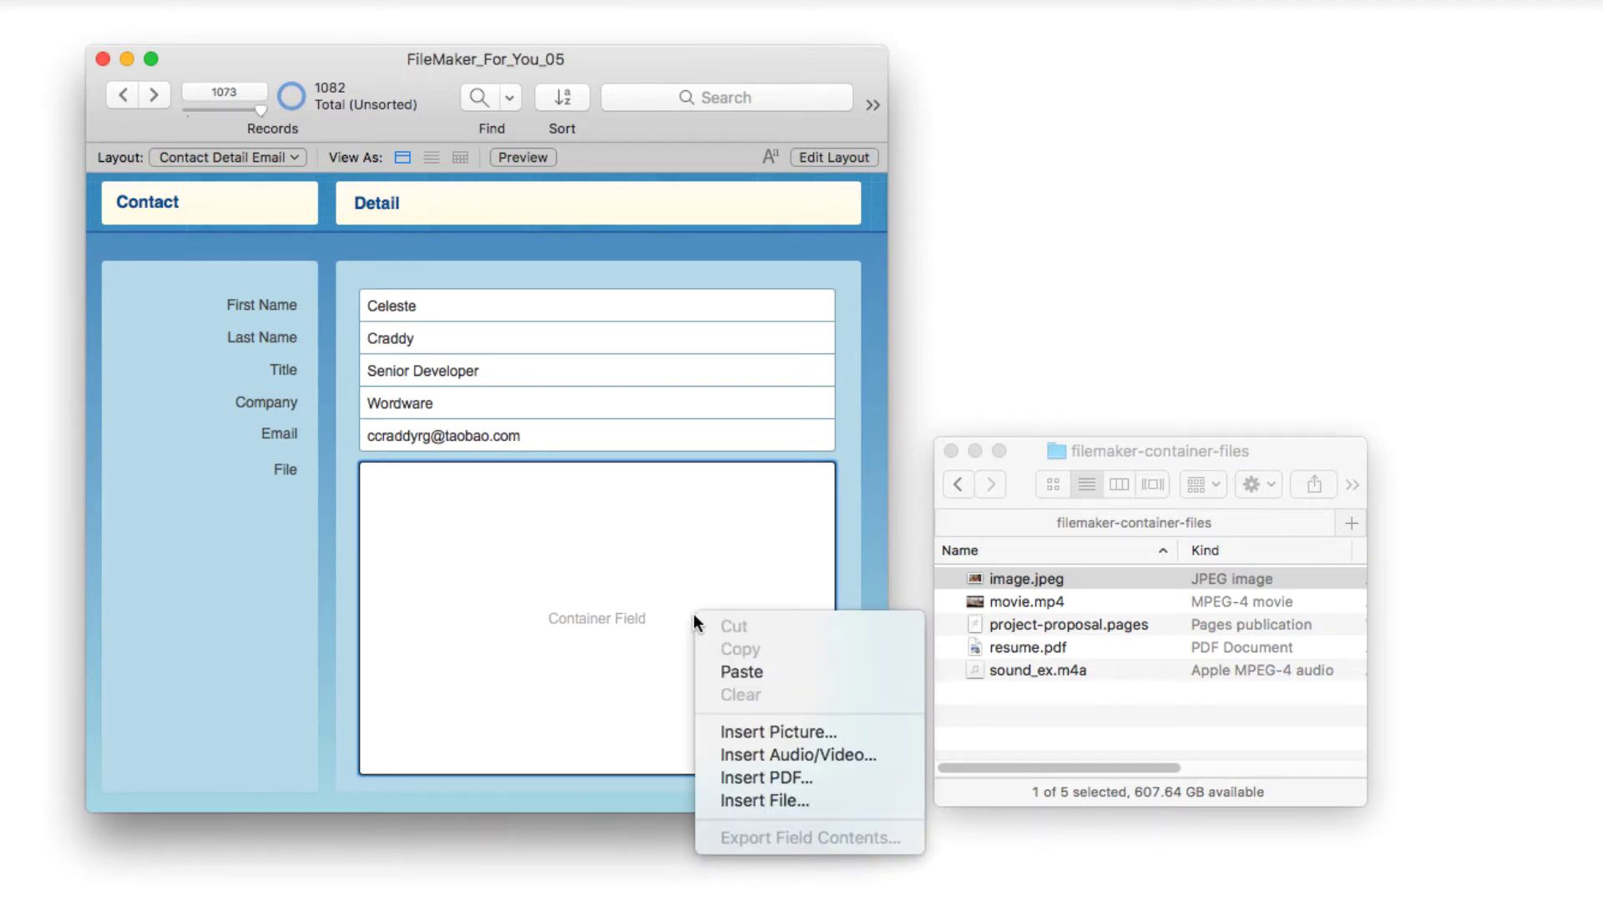
left_click(723, 753)
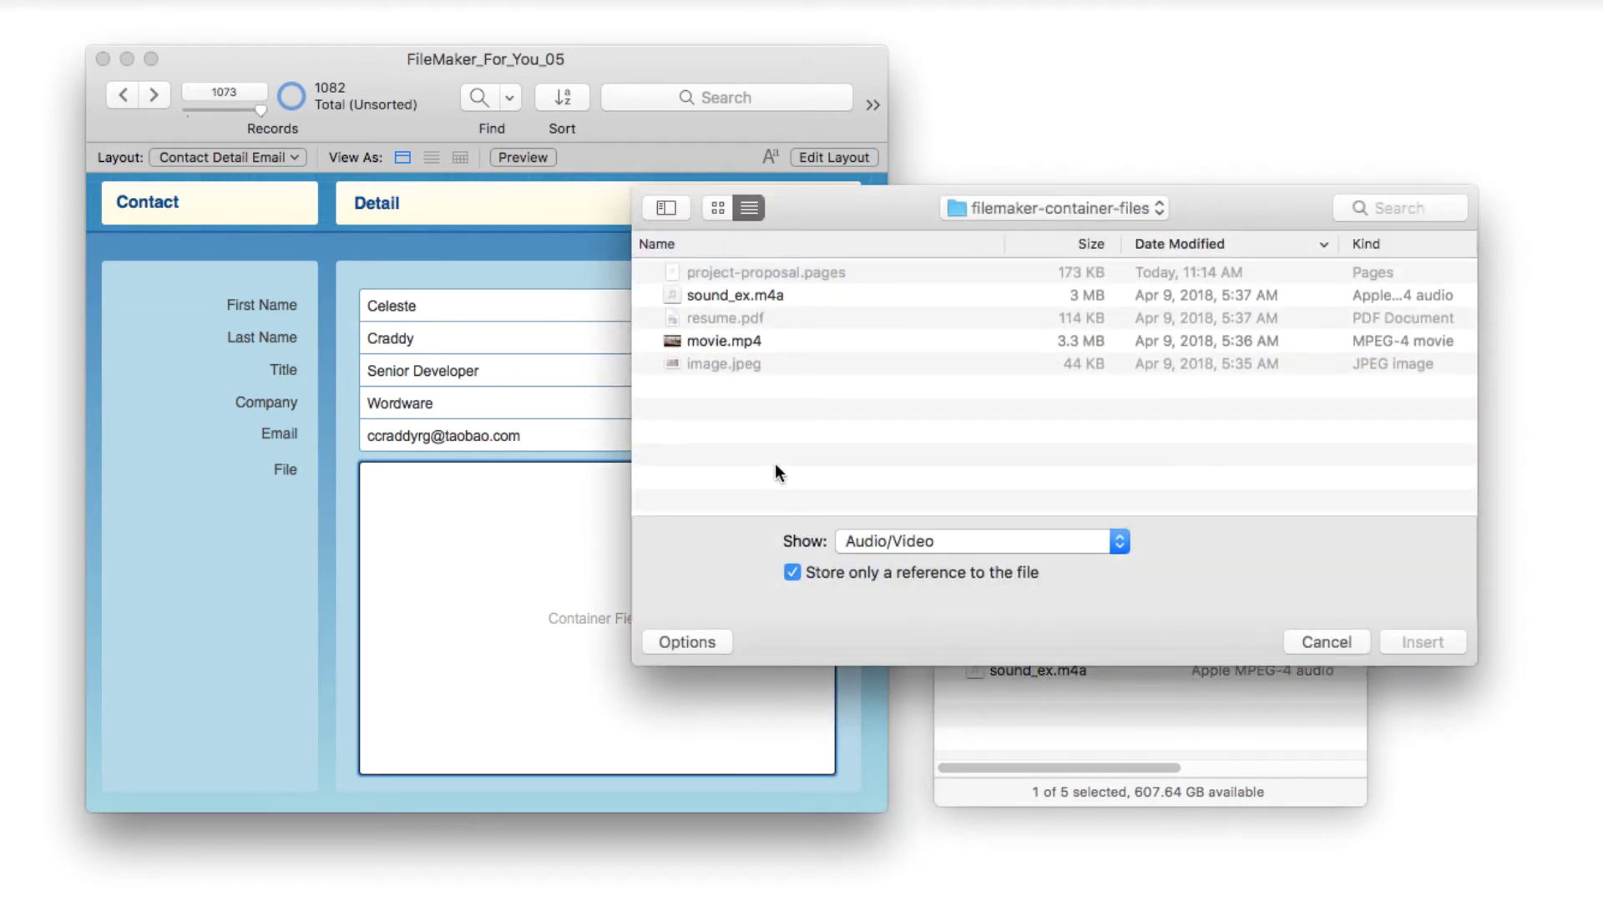
left_click(744, 294)
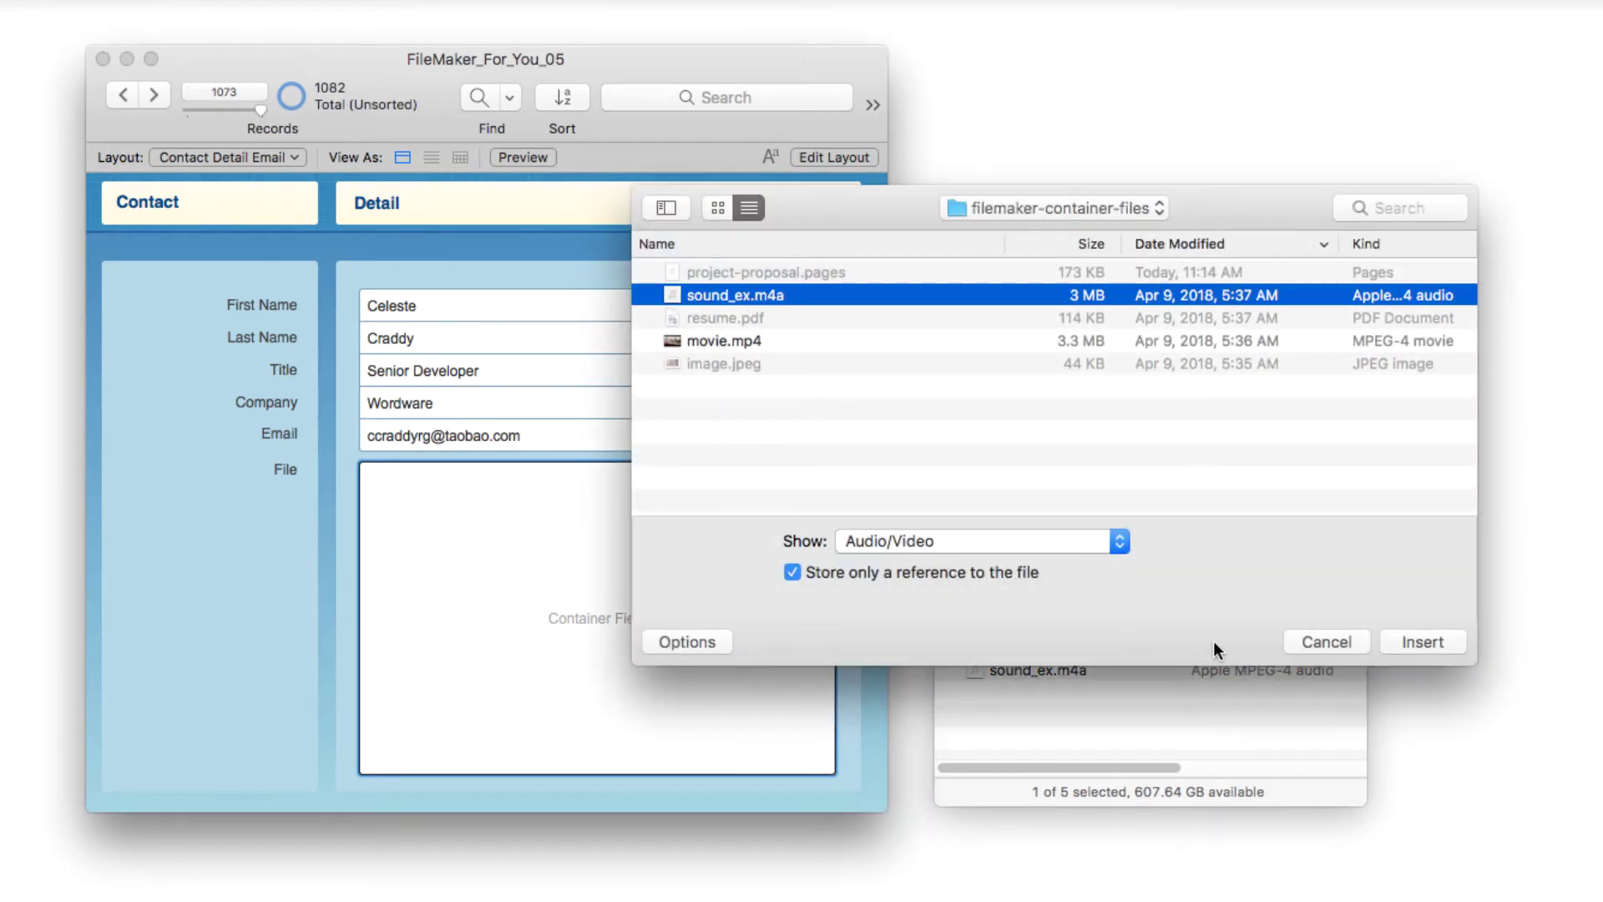
left_click(1419, 643)
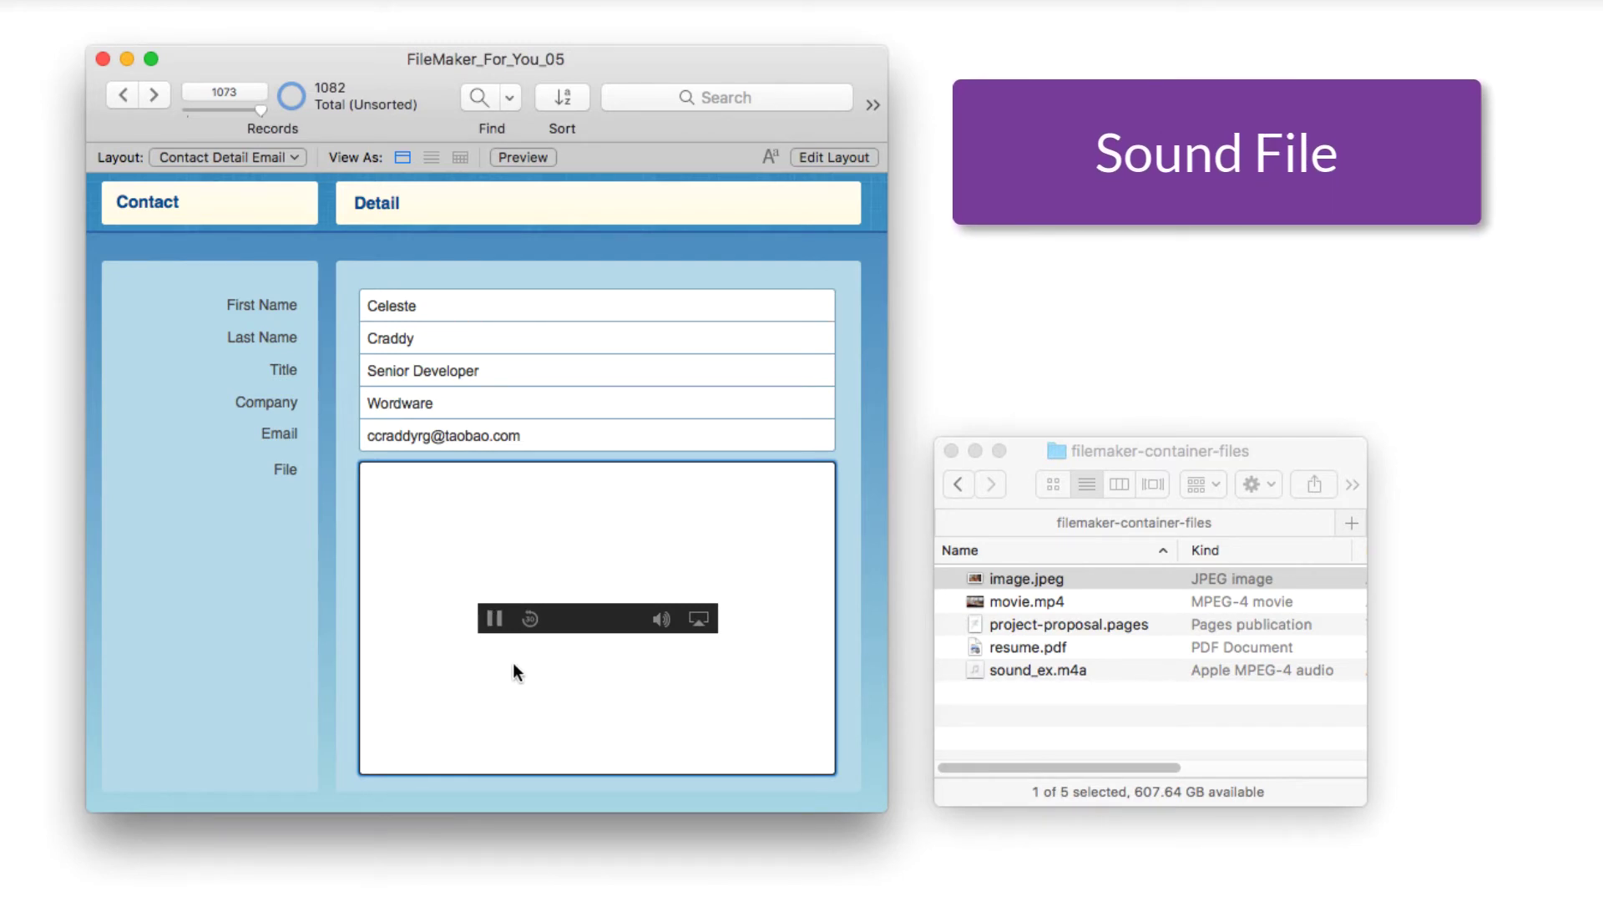
Step: Pause, resume and replay sound_ex.m4a, turn its volume down, then stop playback
left_click(491, 617)
left_click(492, 618)
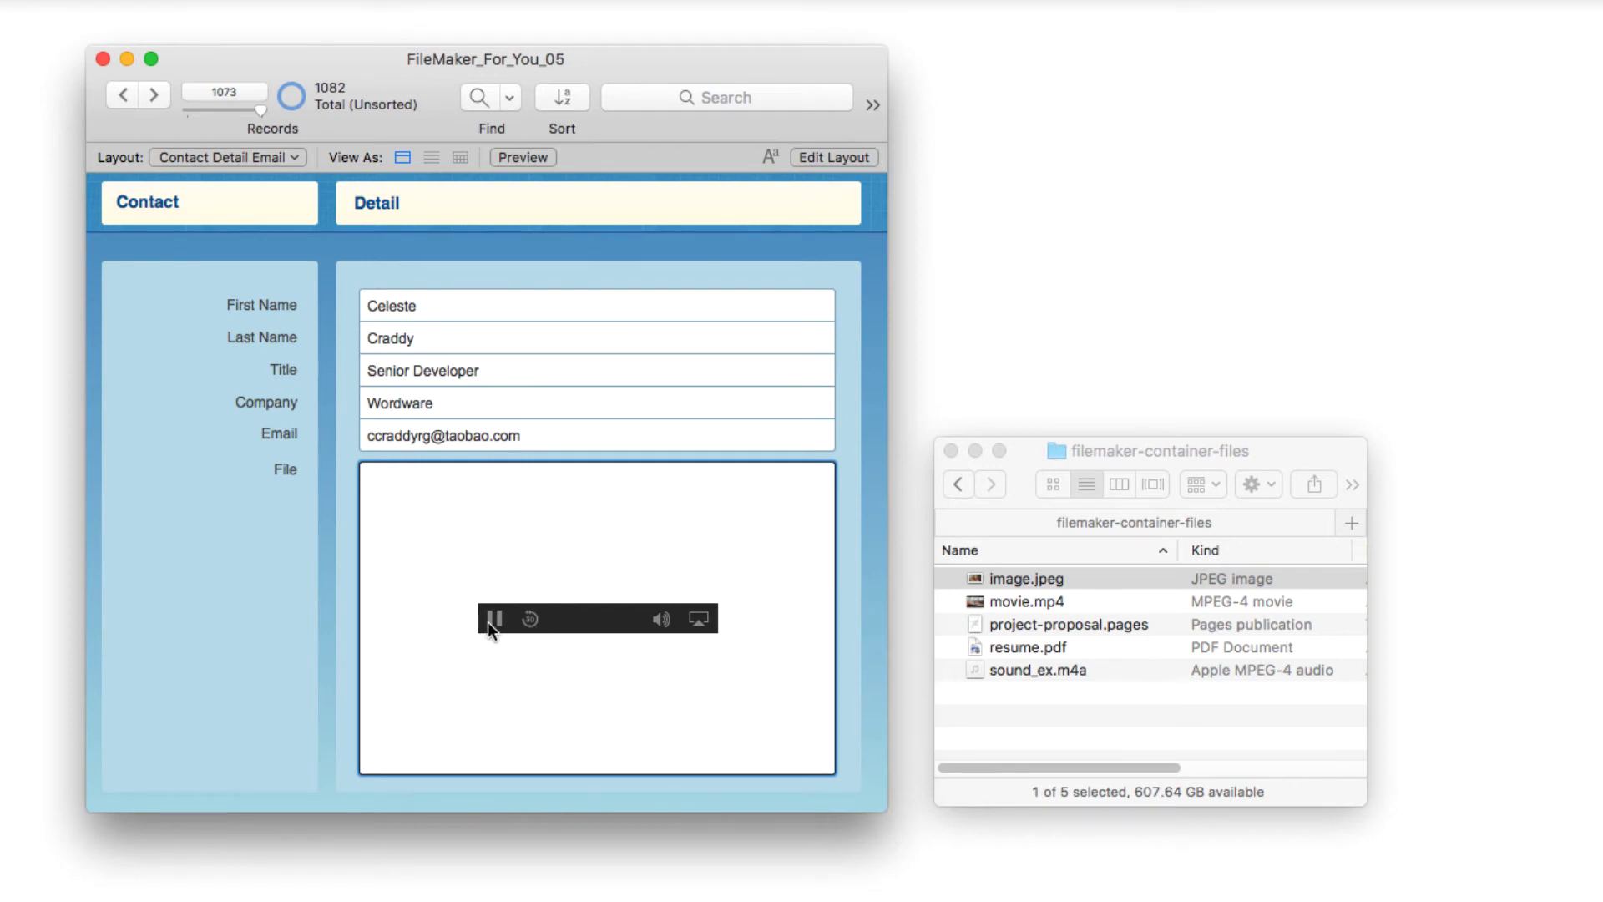
left_click(490, 620)
mouse_move(655, 624)
left_click(489, 619)
mouse_move(646, 614)
left_click_drag(662, 535, 661, 572)
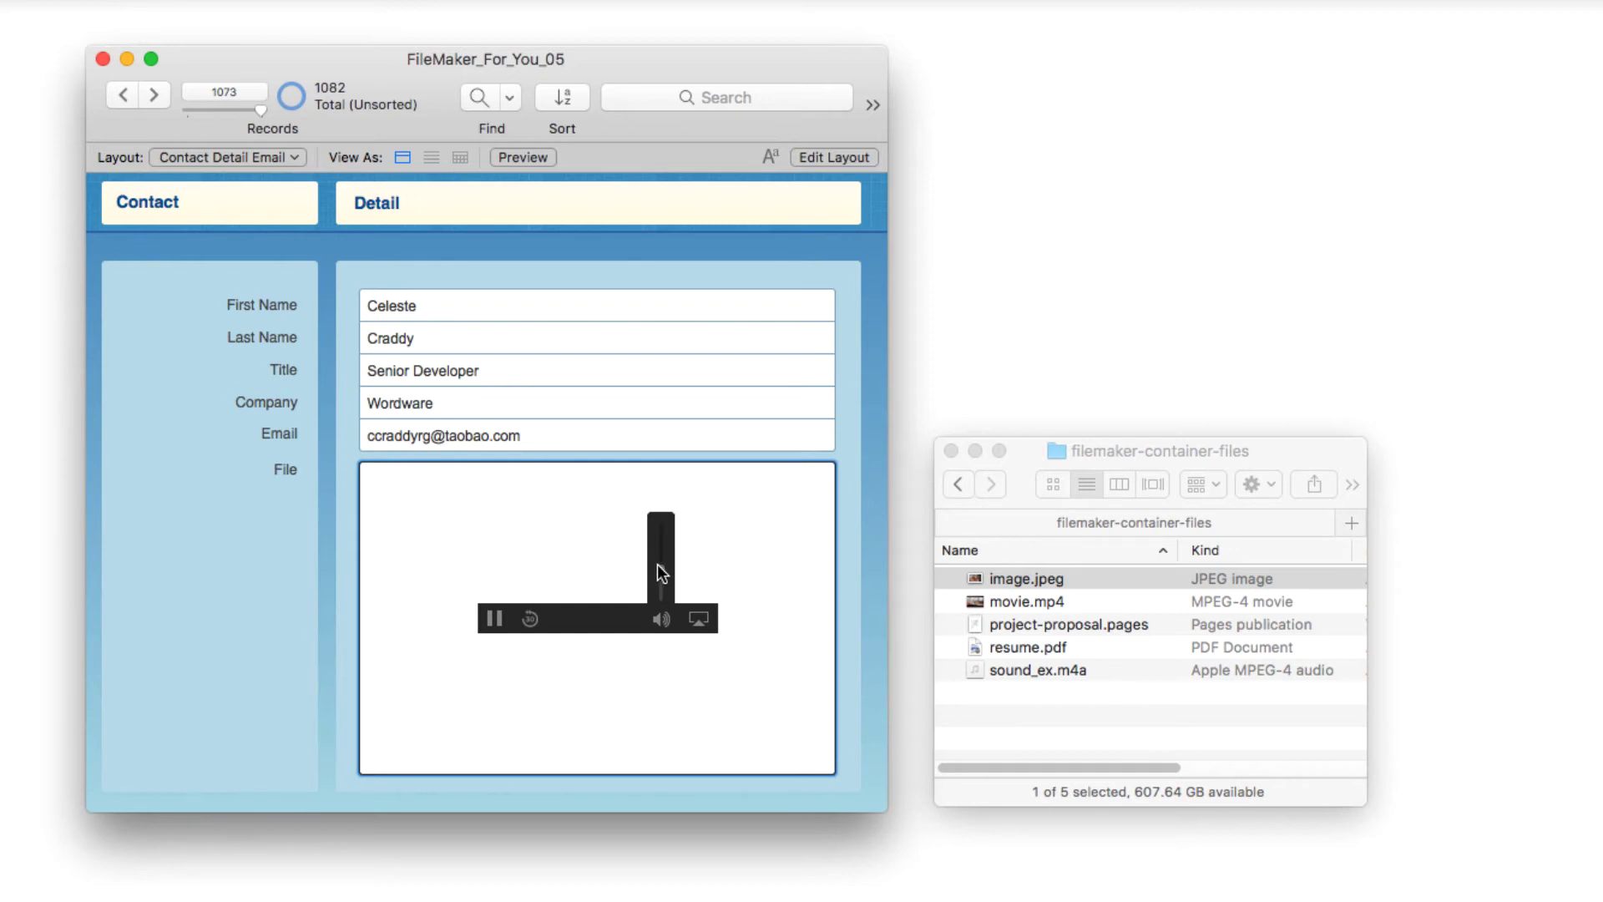
left_click(493, 619)
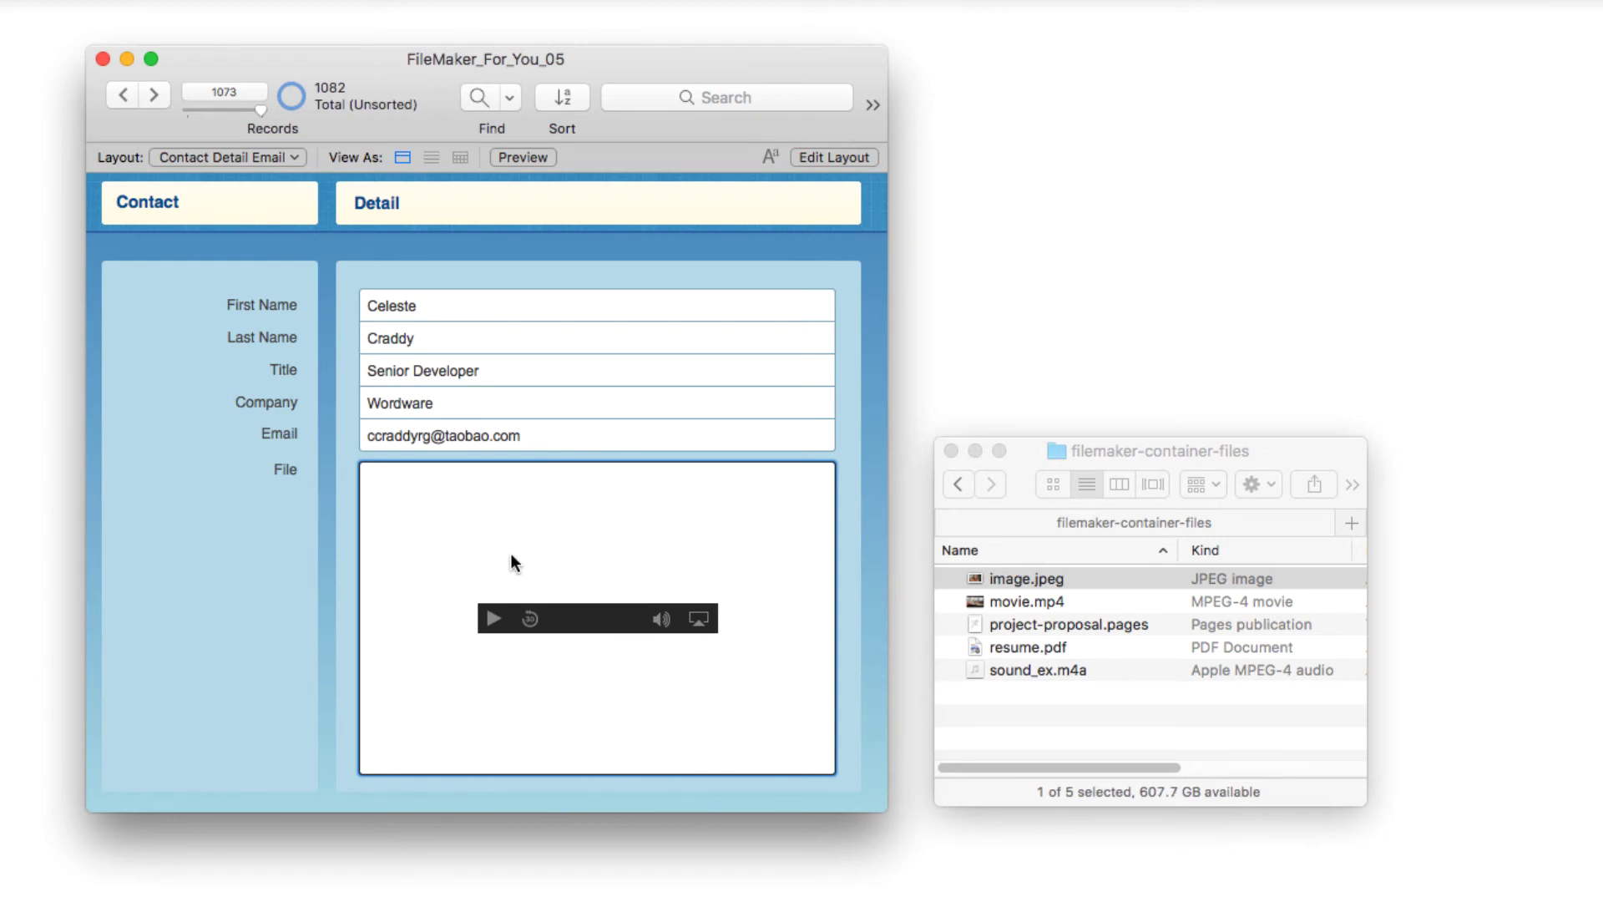
Step: Replace the audio clip in the File container field with movie.mp4 via Insert Audio/Video
key("BackSpace")
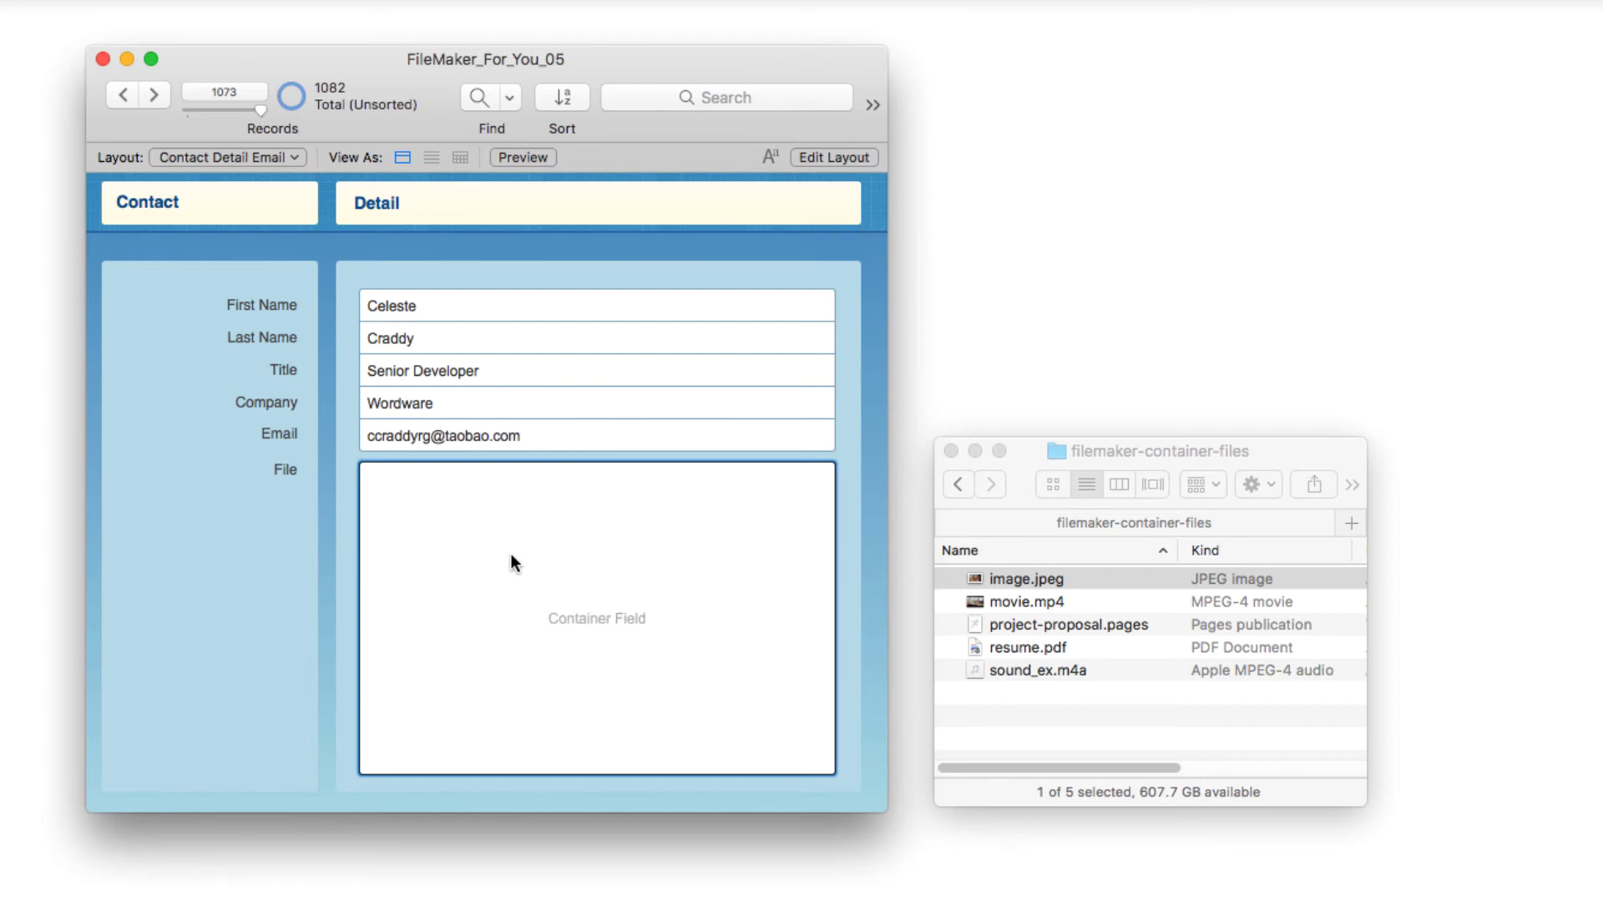
right_click(603, 599)
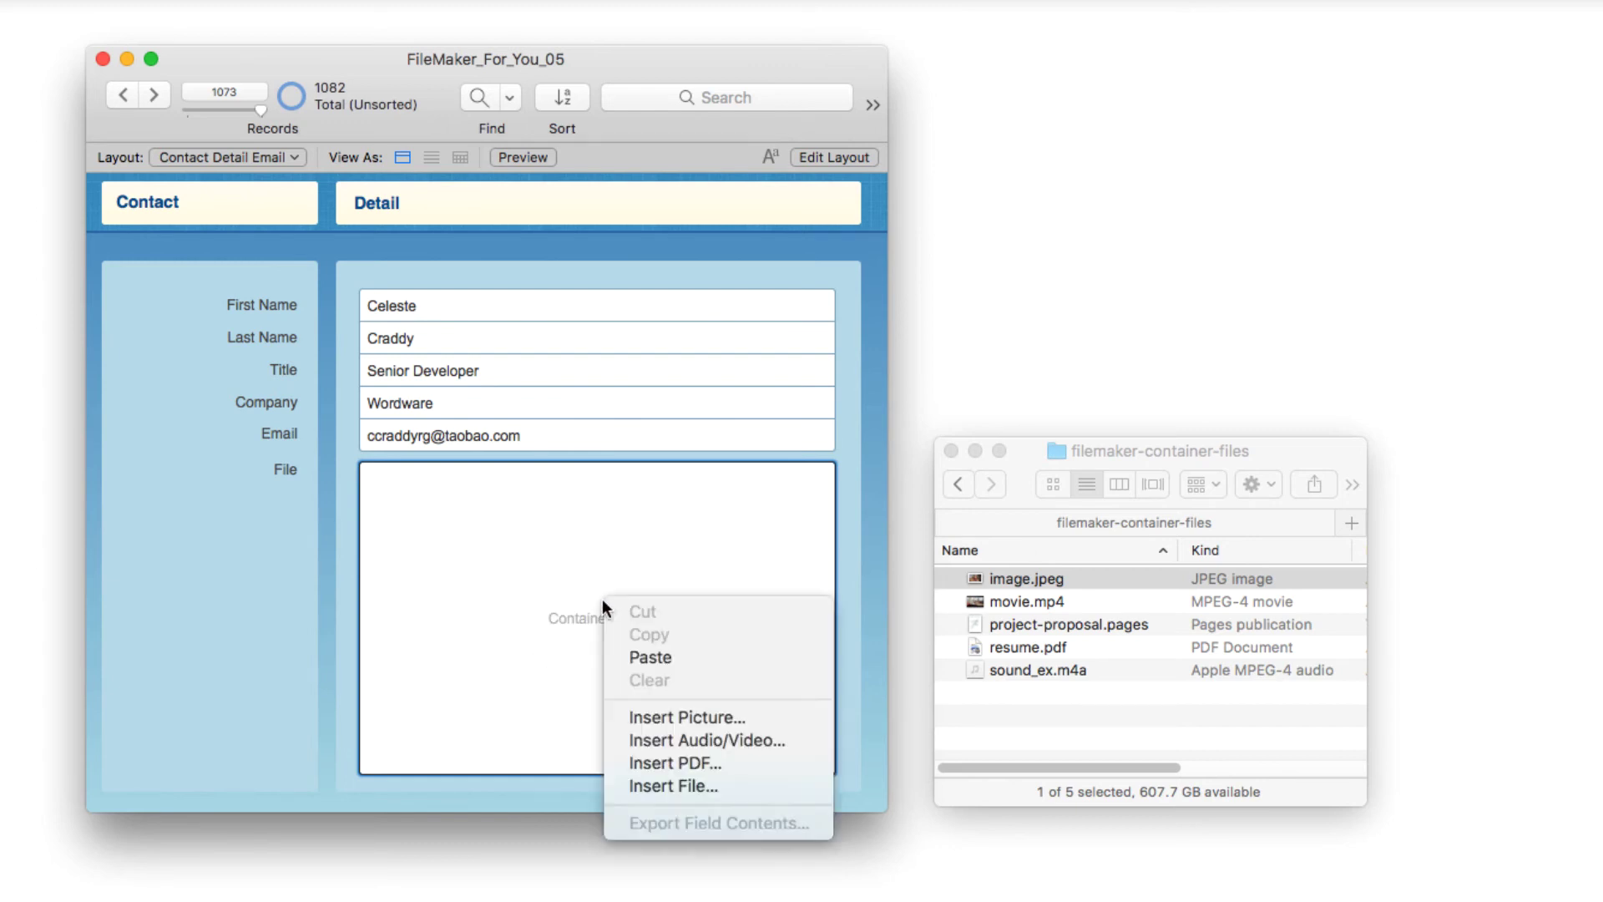
left_click(665, 739)
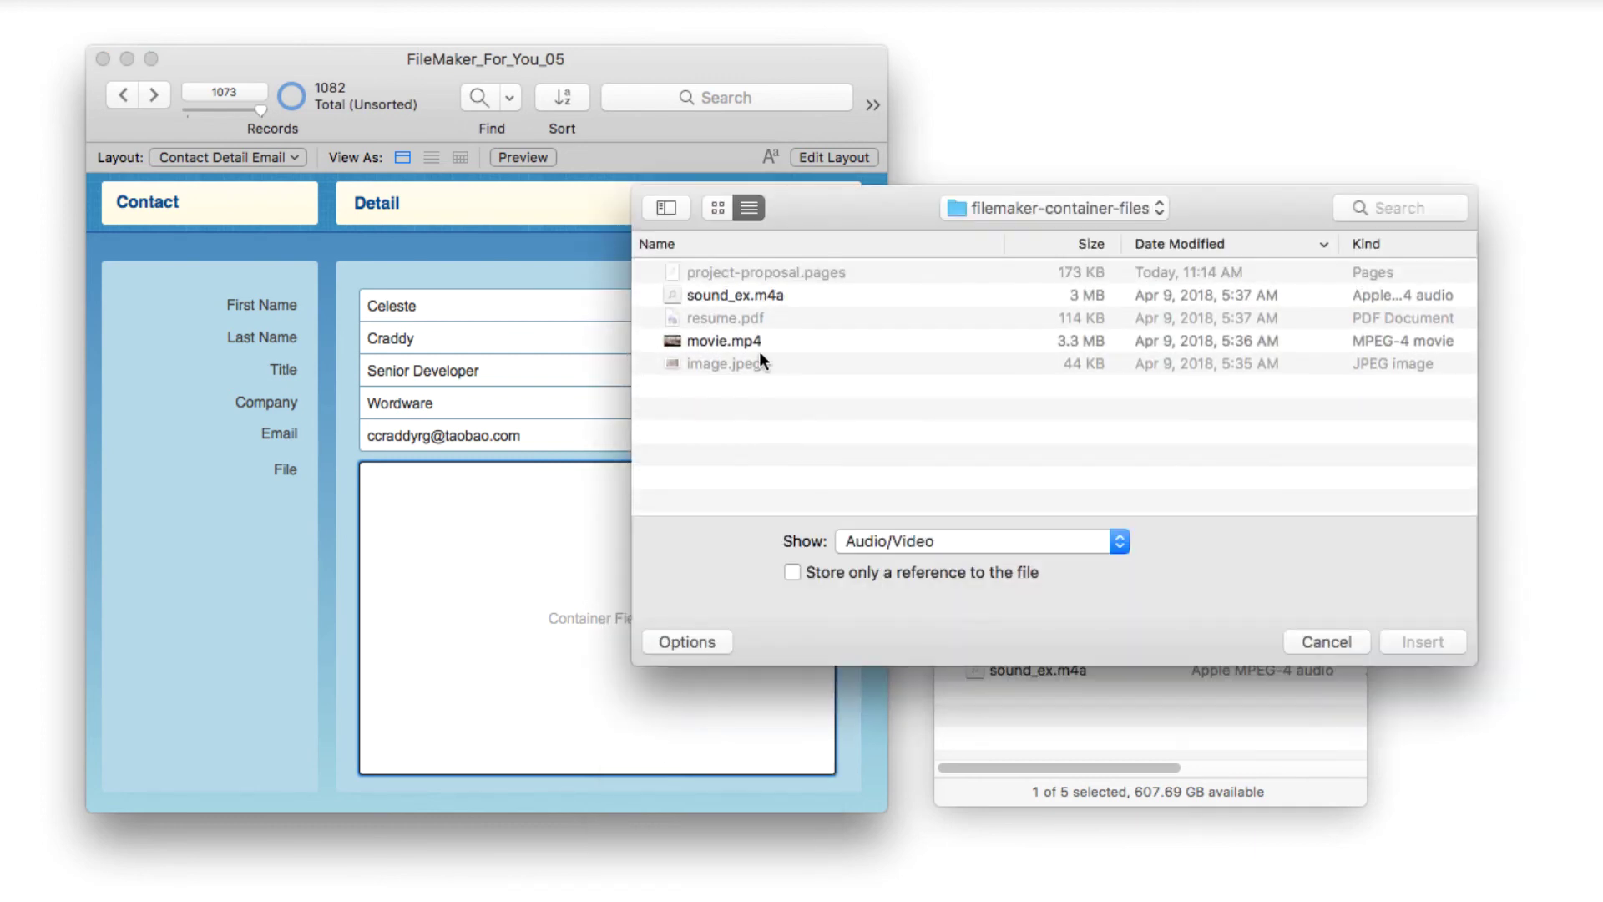
double_click(753, 343)
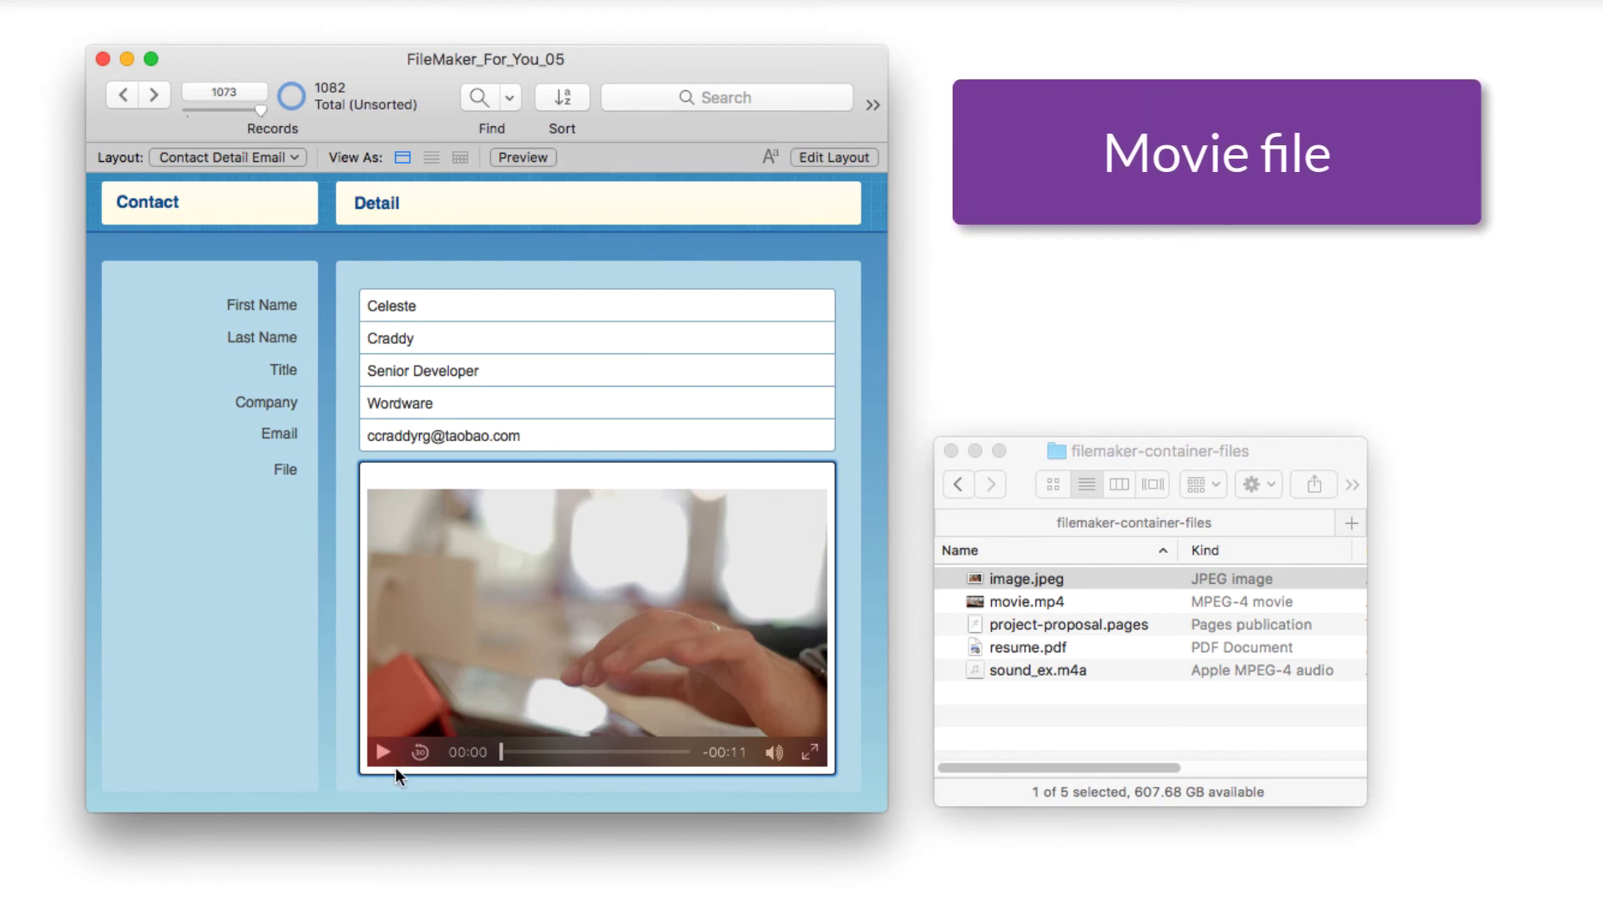
Step: Play movie.mp4, restart and skip ahead, then leave it paused at 00:04
left_click(384, 751)
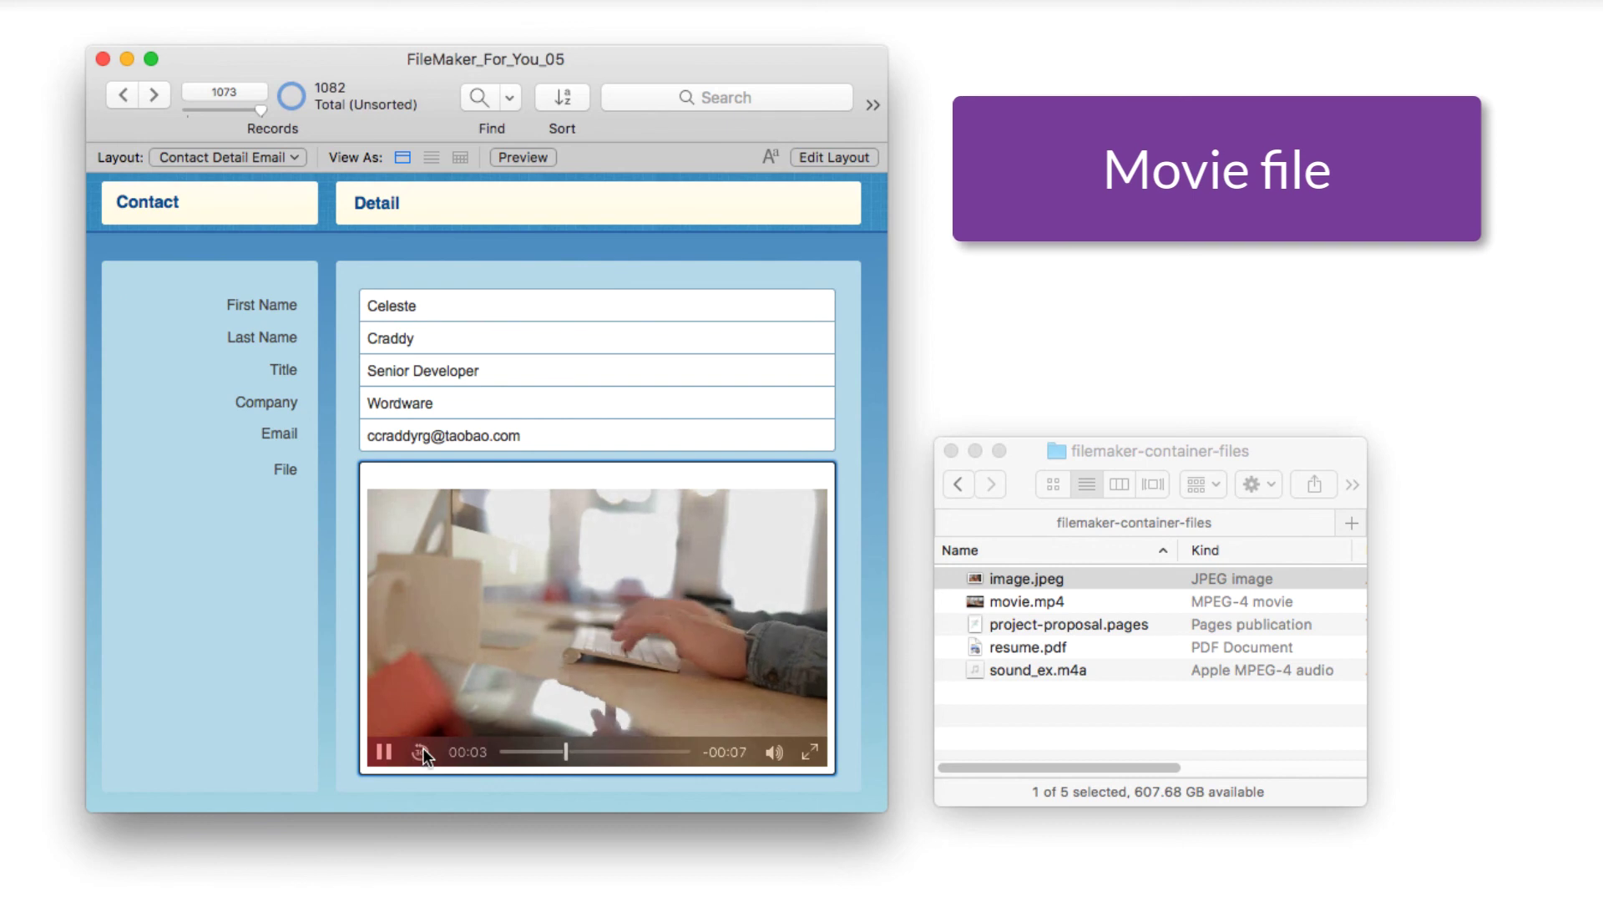
left_click(422, 750)
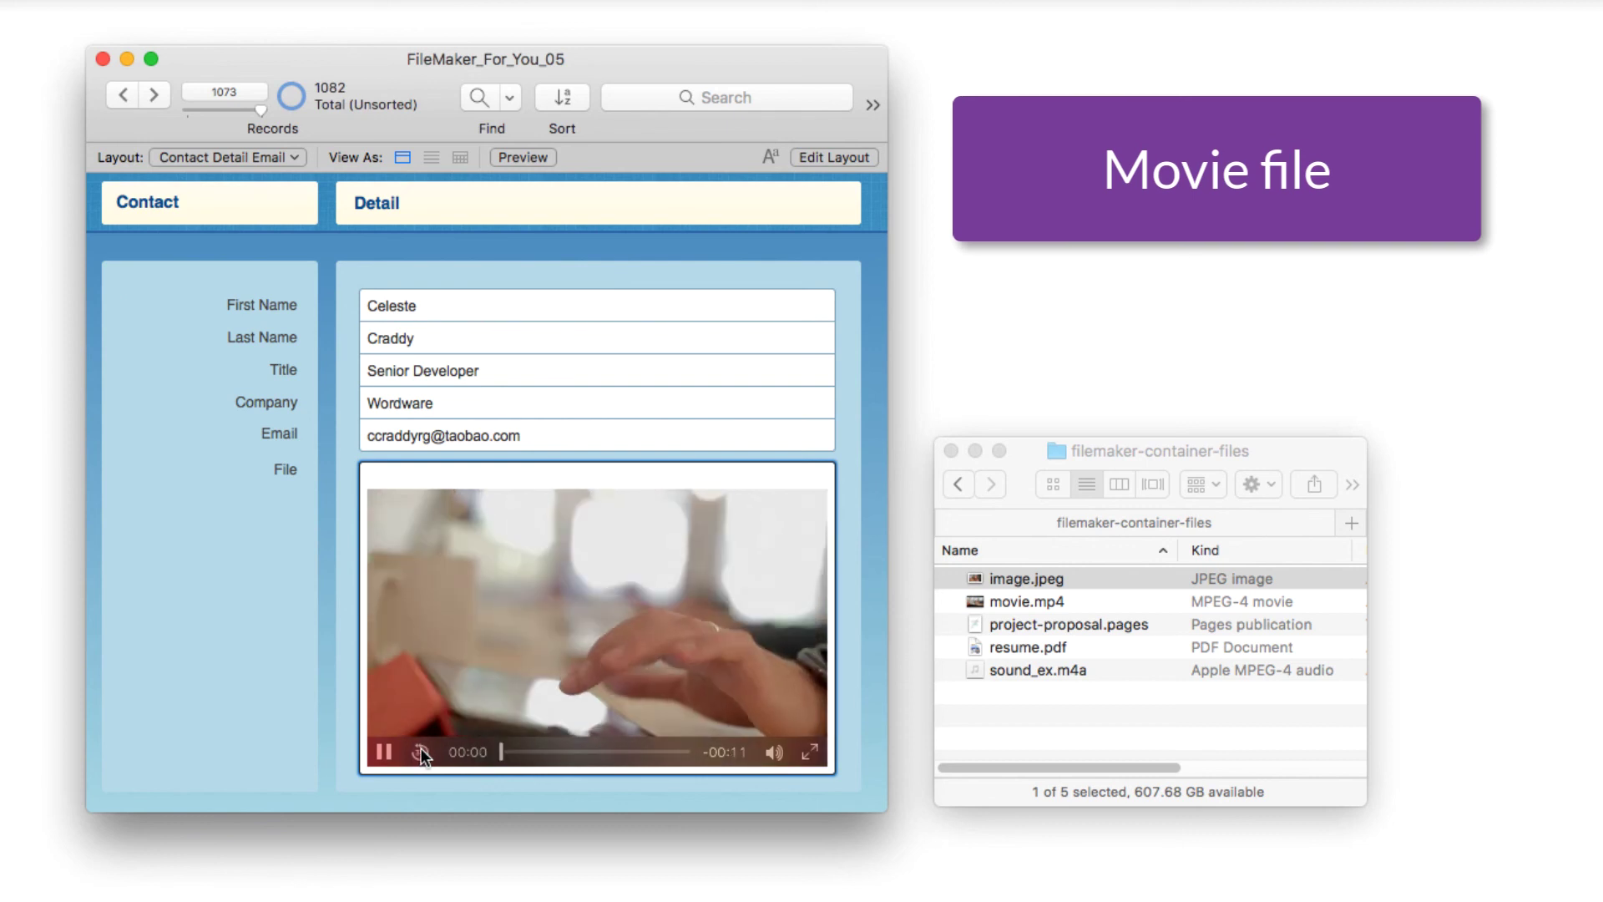
left_click(581, 748)
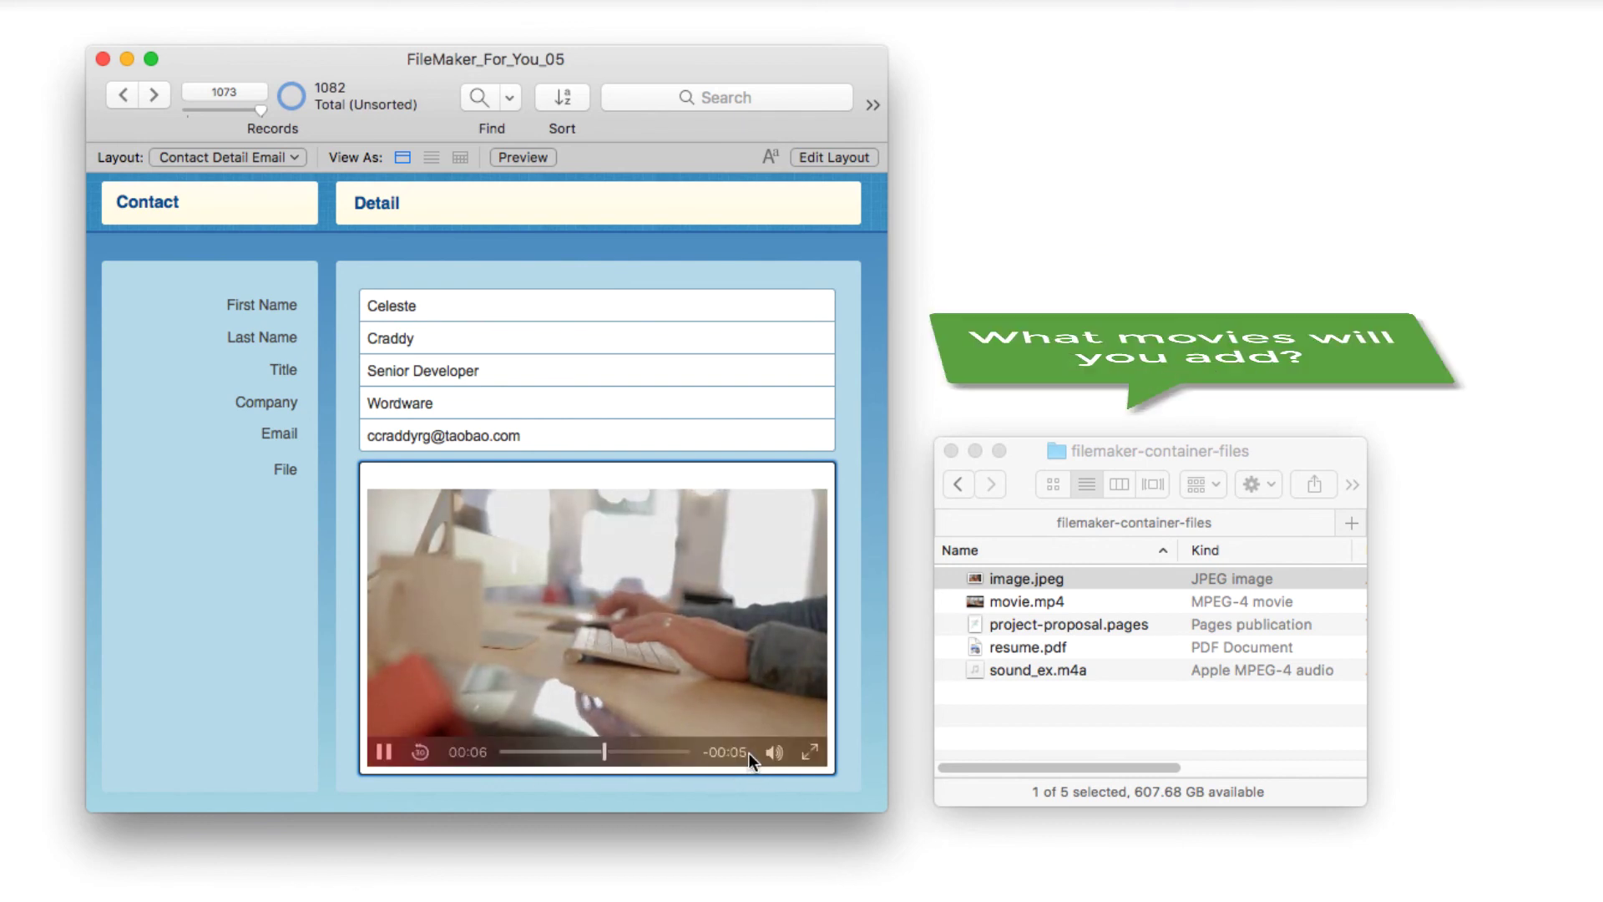
mouse_move(773, 754)
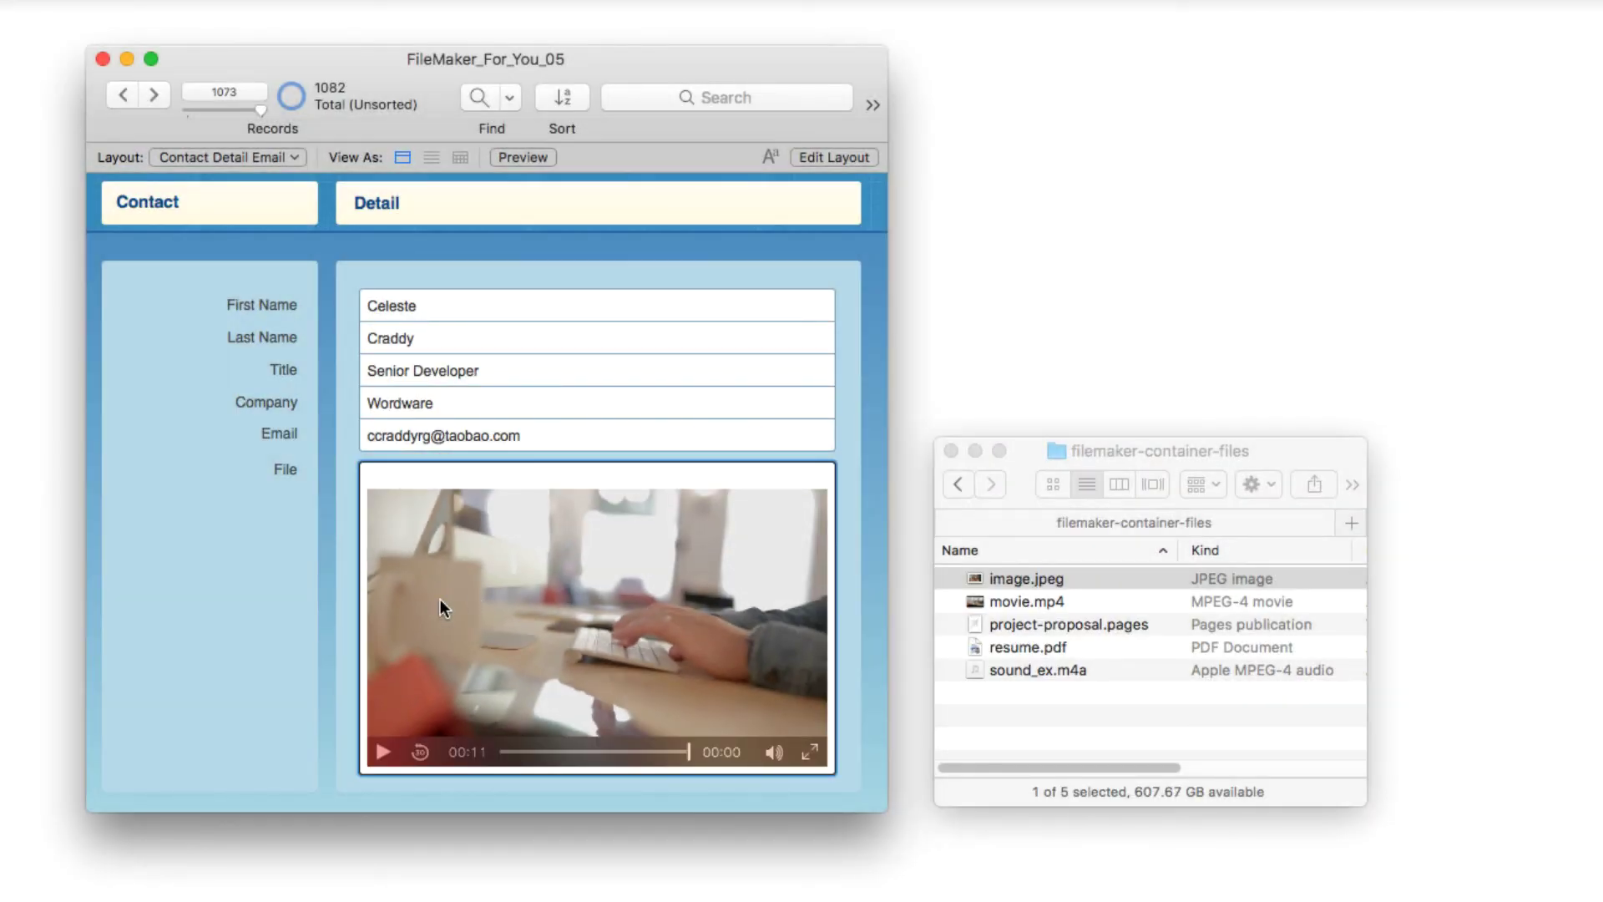
left_click(385, 752)
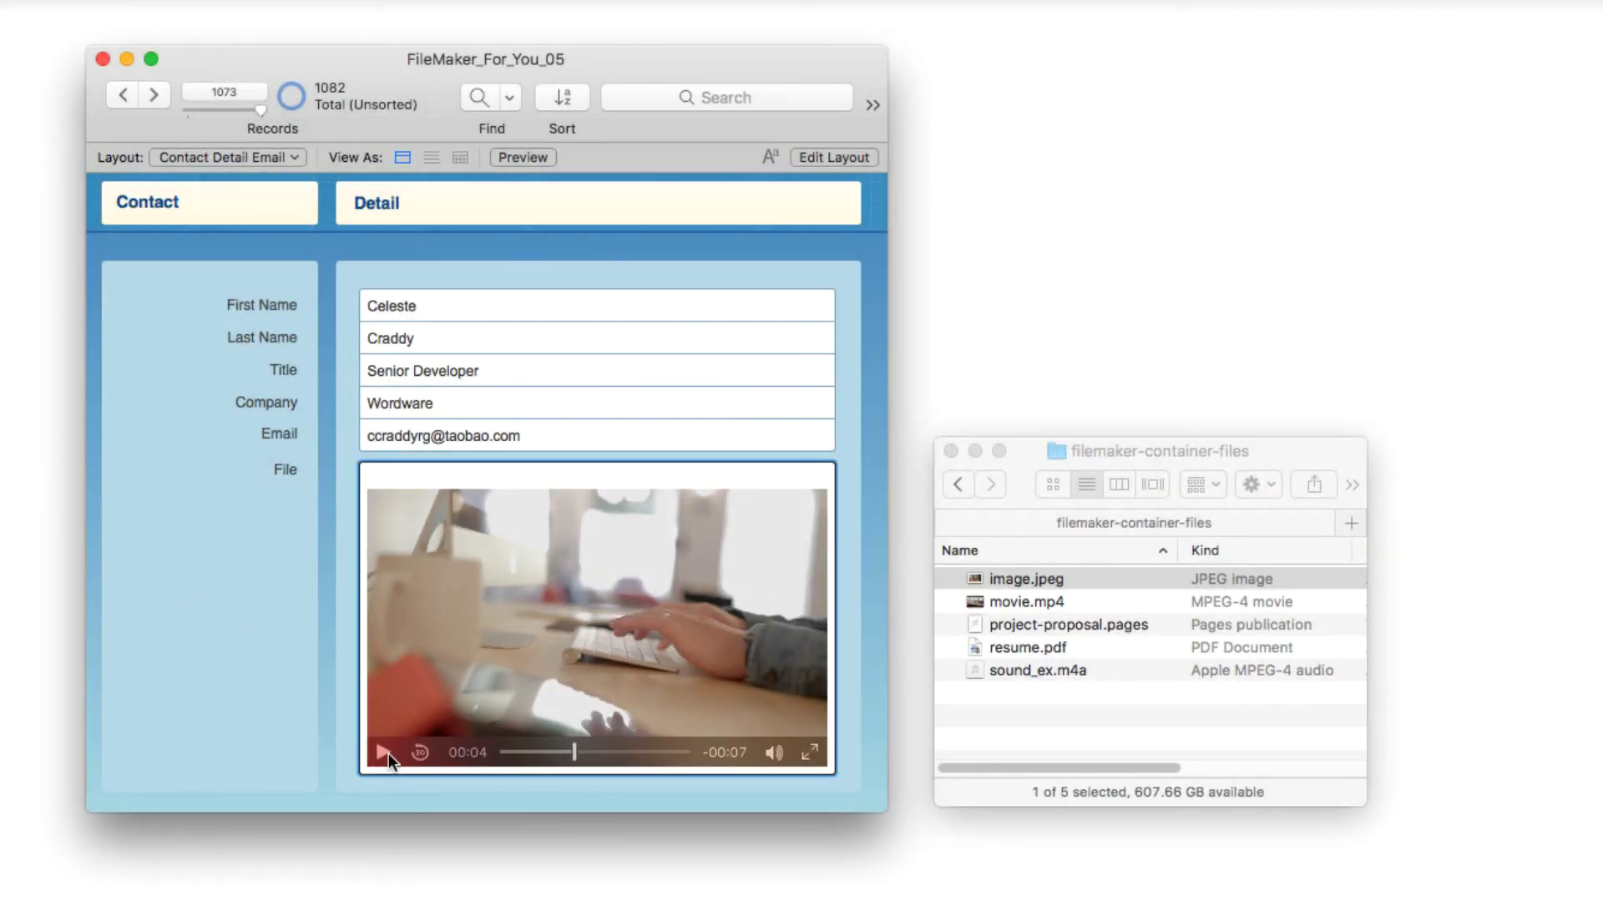